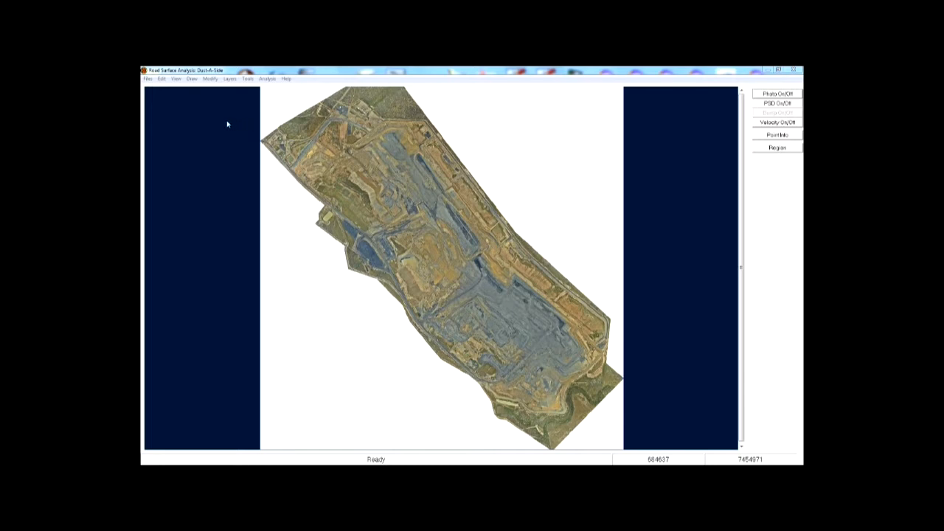
Step: Load the RCM summary file Summary_20052021_DS05 from the Work_DAS folder
click(148, 79)
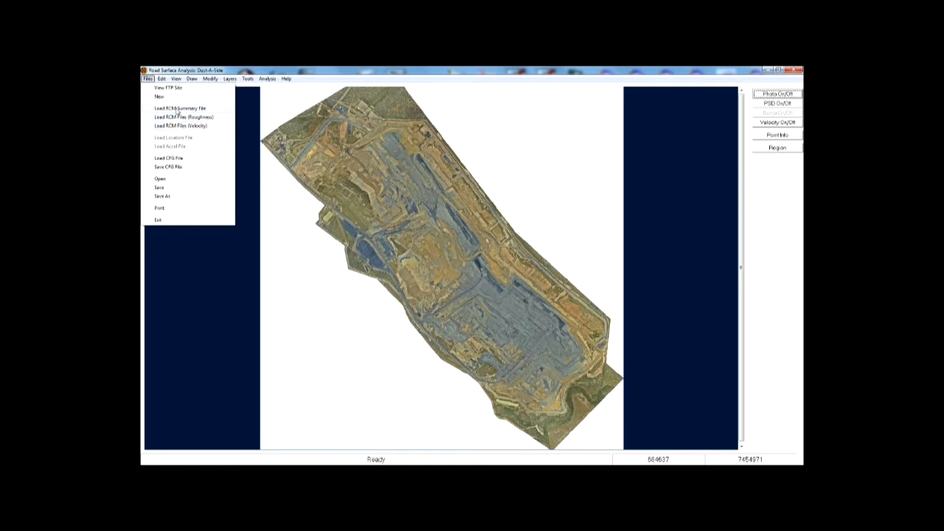
click(177, 109)
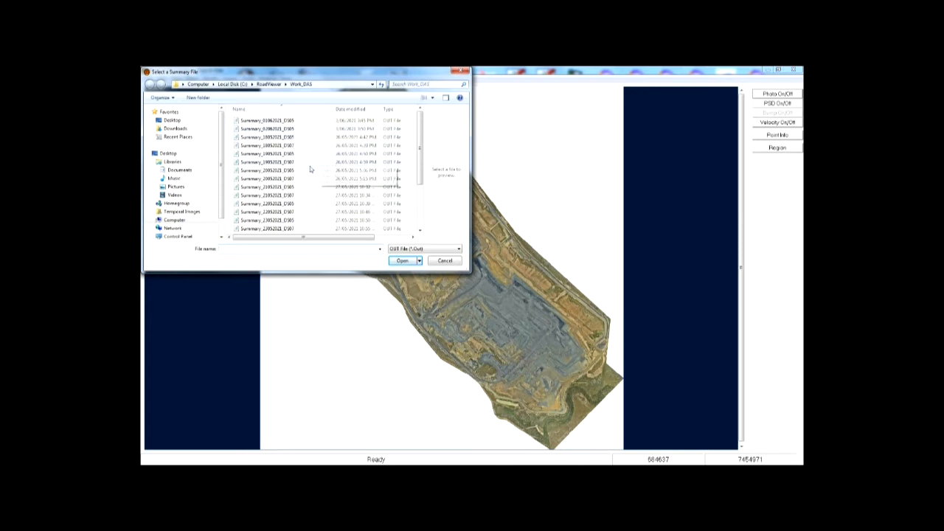
click(271, 172)
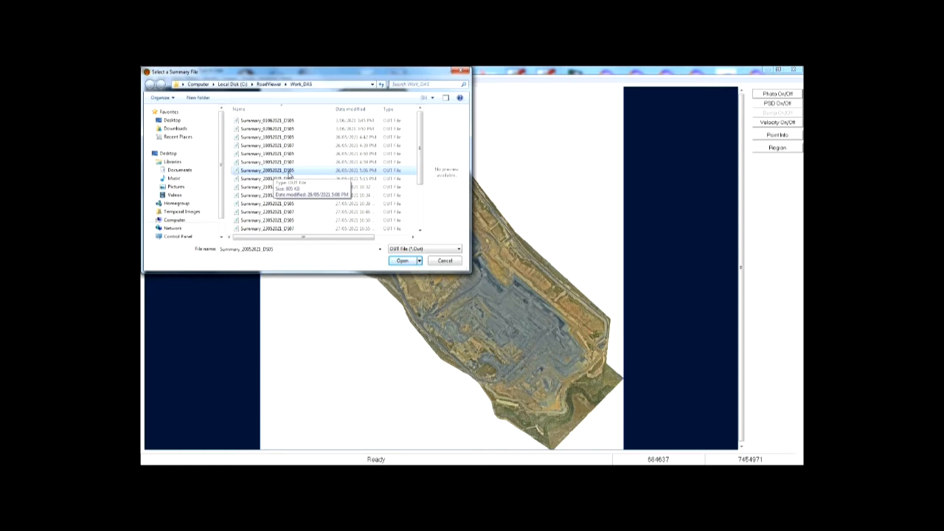
click(403, 260)
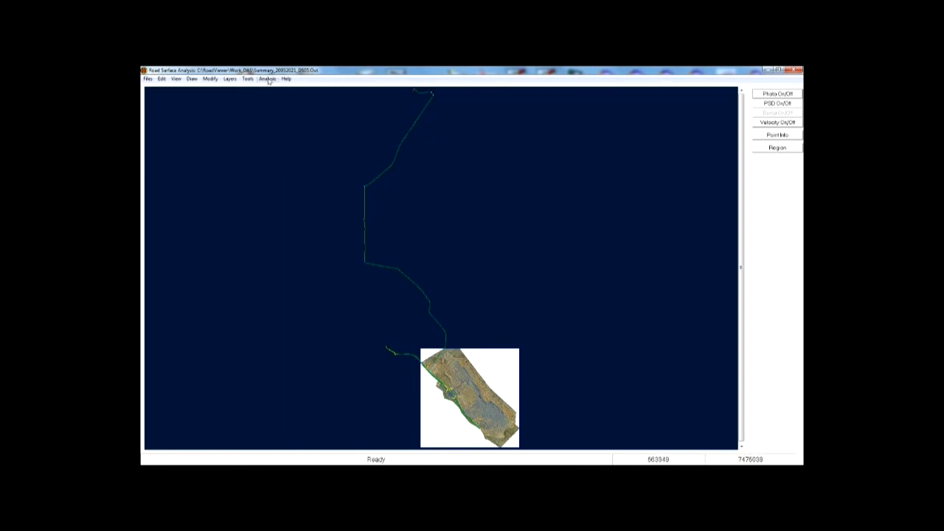
Step: Zoom the map to the whole site, and from there to the pit
click(267, 79)
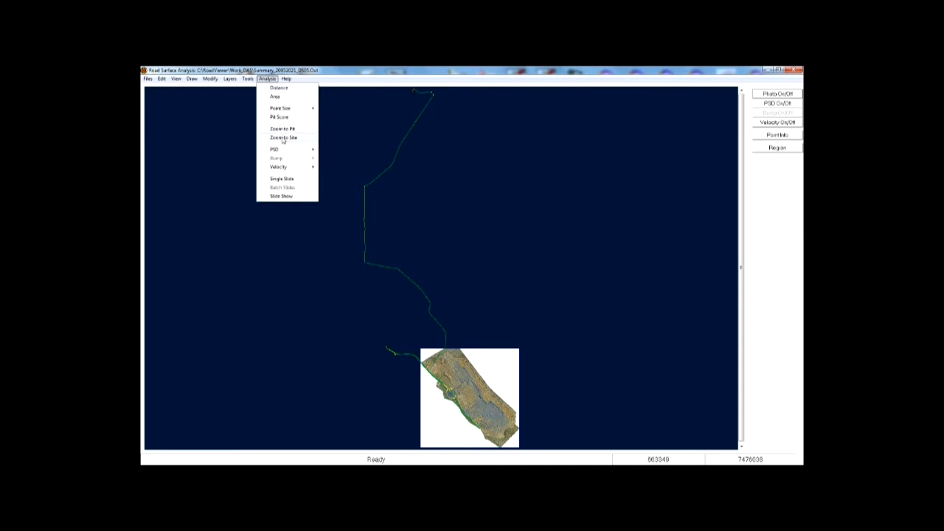
click(283, 138)
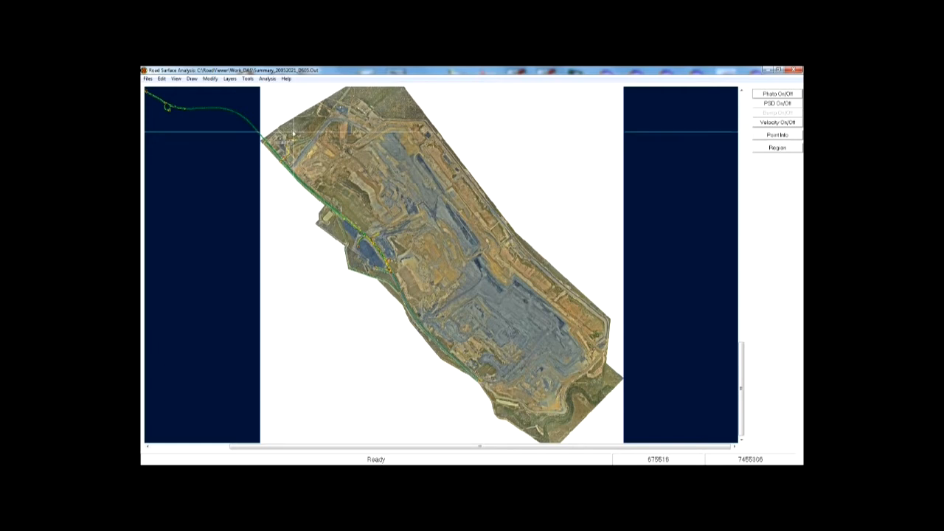
click(264, 79)
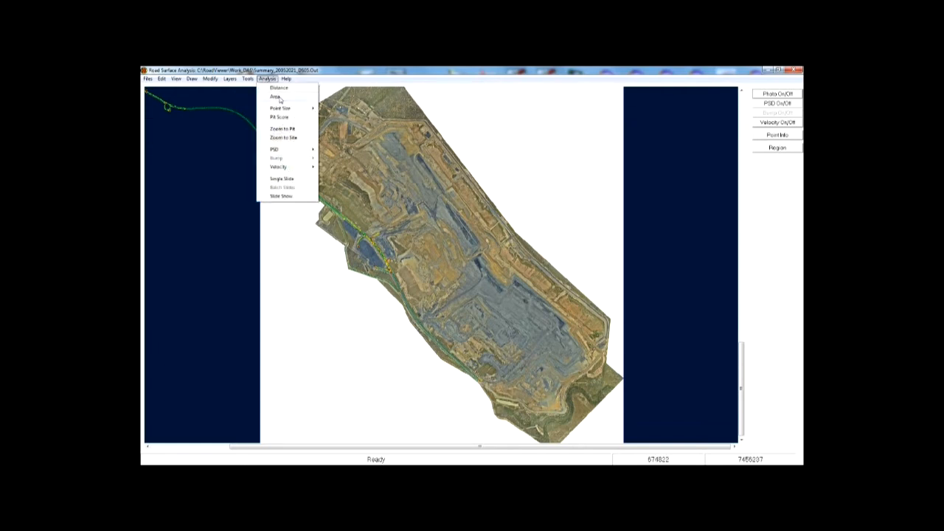
click(289, 130)
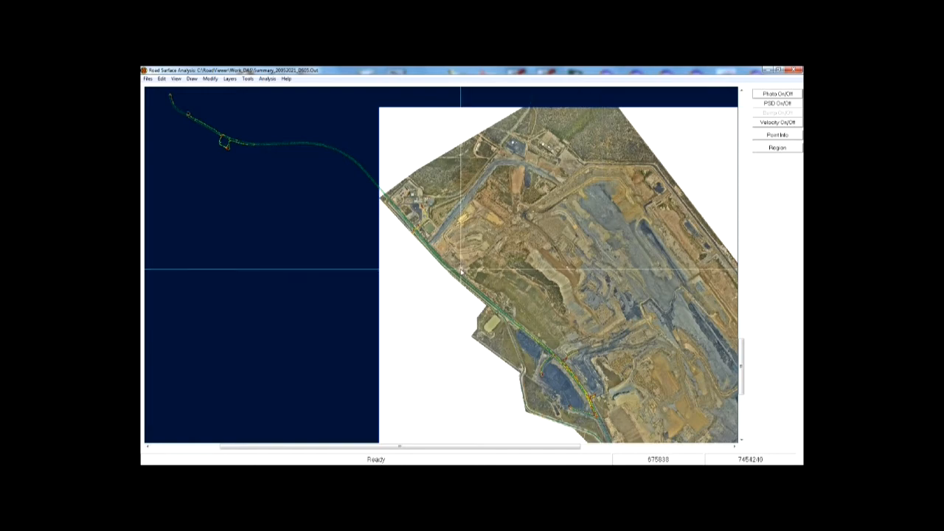
Step: Zoom in closely with a zoom window on the measured points of the road along the pit's southwestern edge
scroll(459, 271, up, 2)
scroll(457, 272, up, 1)
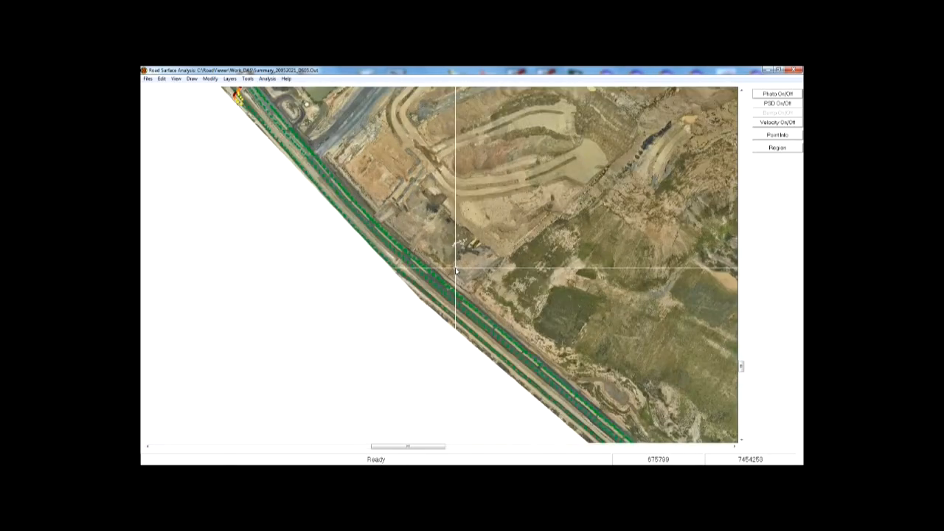
right_click(409, 194)
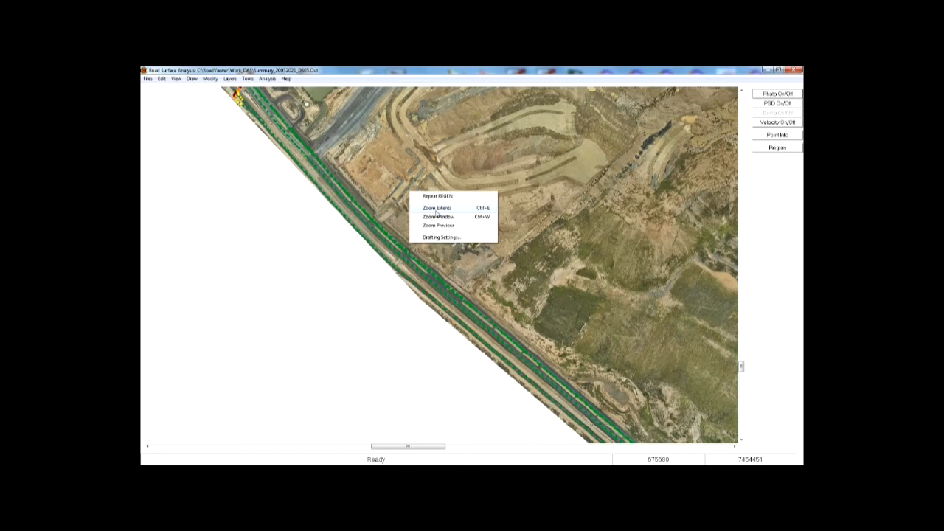
click(438, 216)
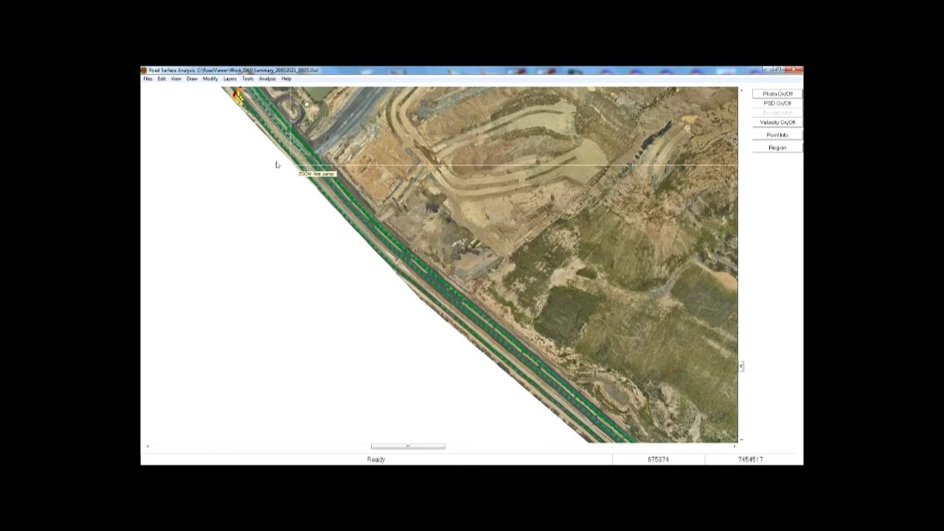
click(251, 137)
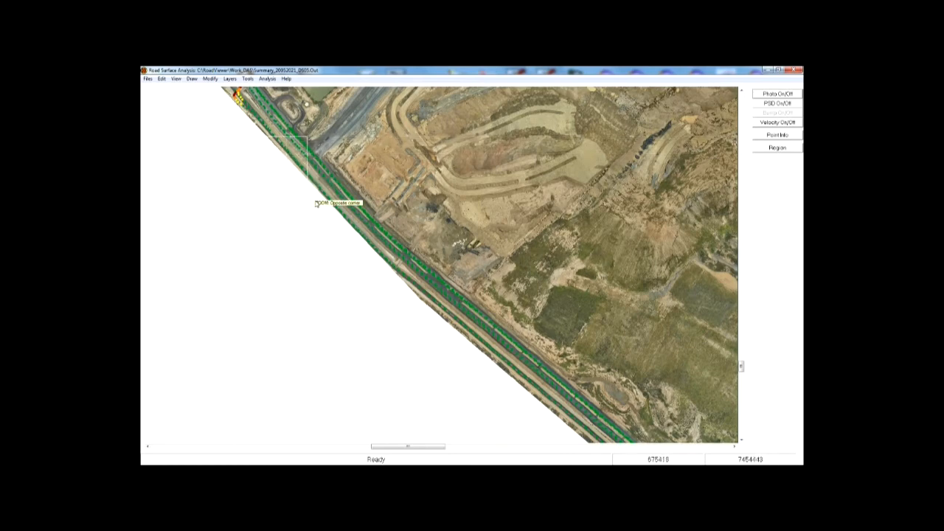
click(557, 360)
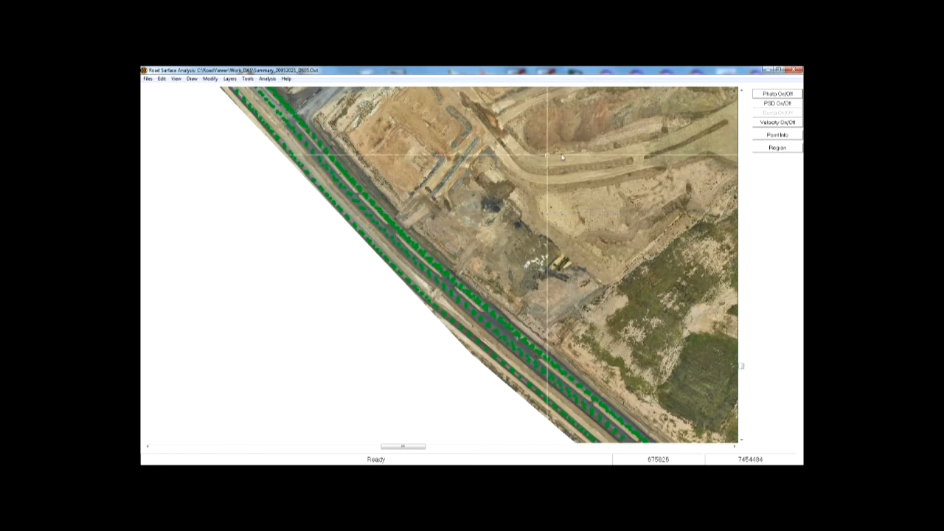
Step: Hide the aerial photo and reduce the point size, first to Small Points and finally to Very Small
click(780, 95)
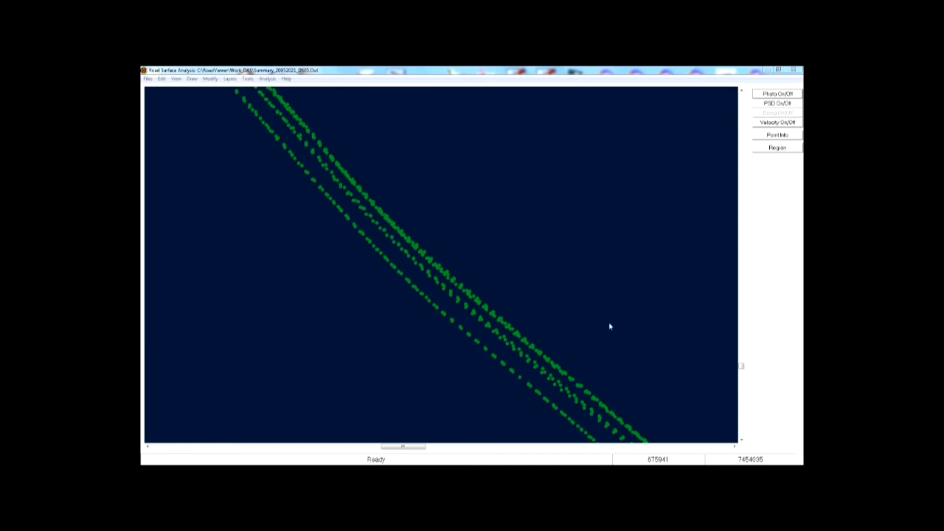
click(264, 80)
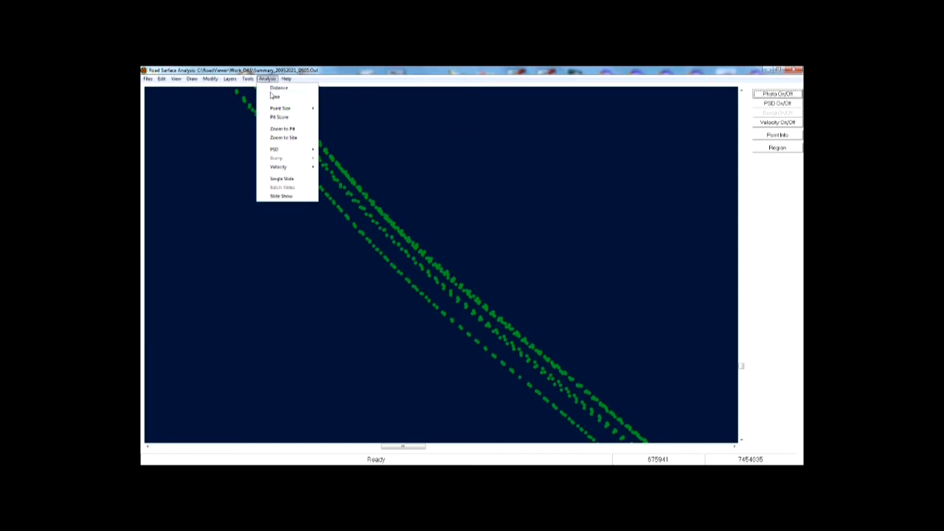
mouse_move(278, 111)
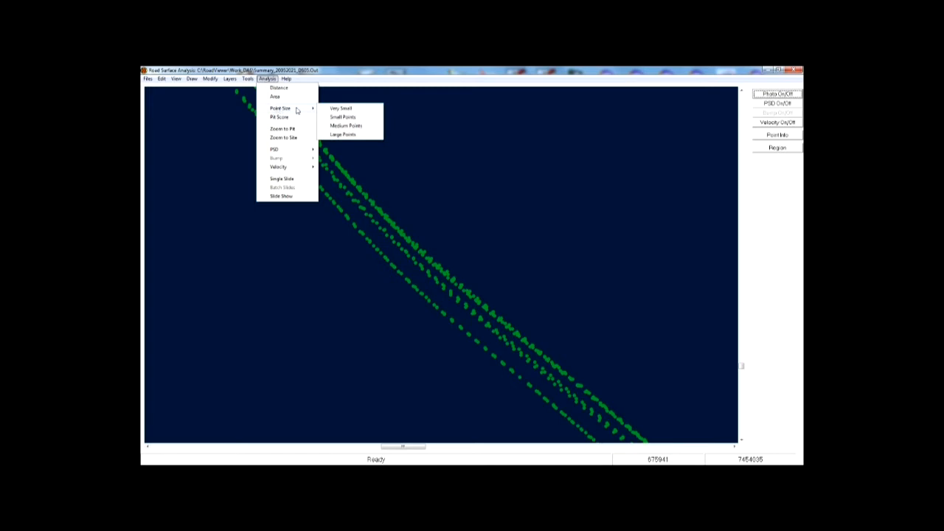
click(350, 120)
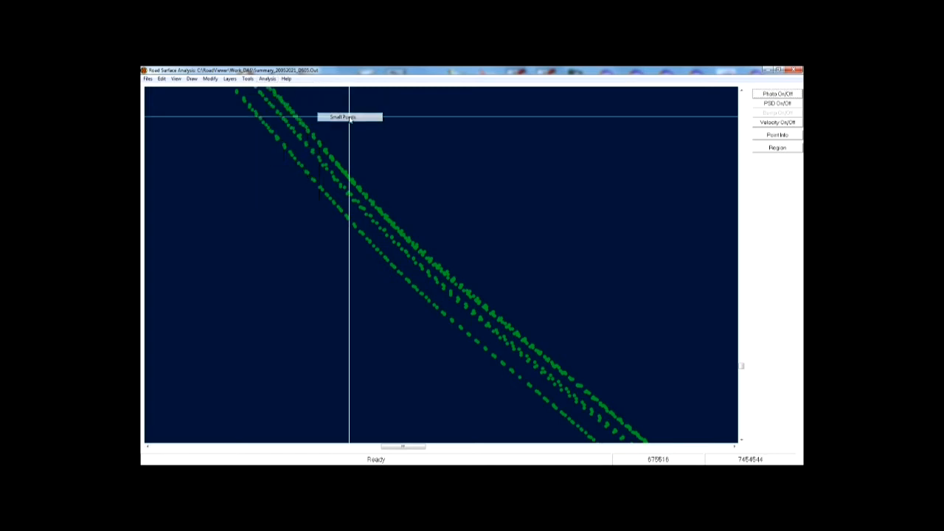
click(268, 79)
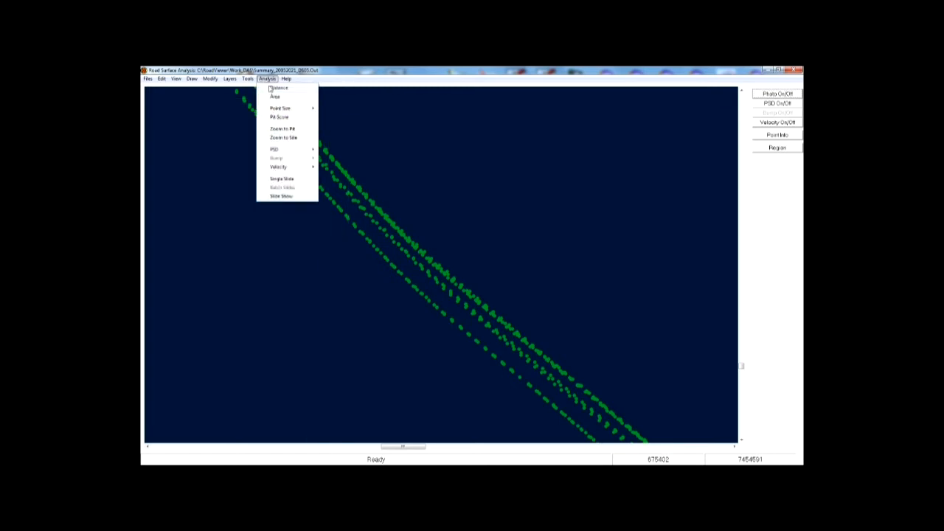
mouse_move(278, 110)
click(338, 109)
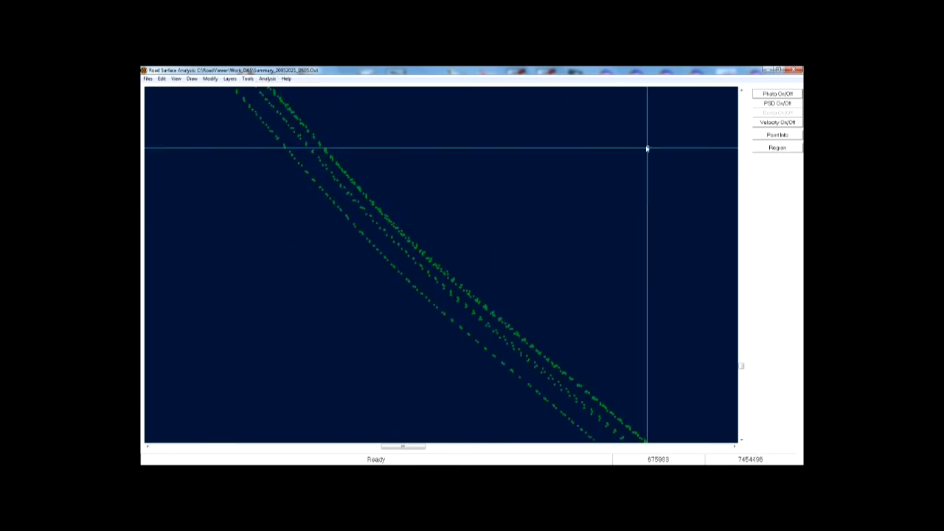
Step: Query the point information of a single measured point on the middle of the road
click(775, 135)
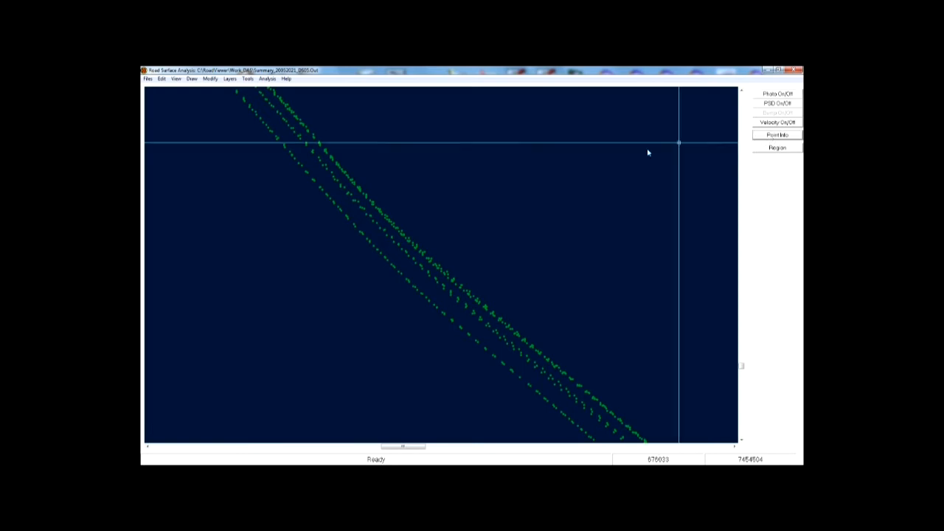
click(378, 225)
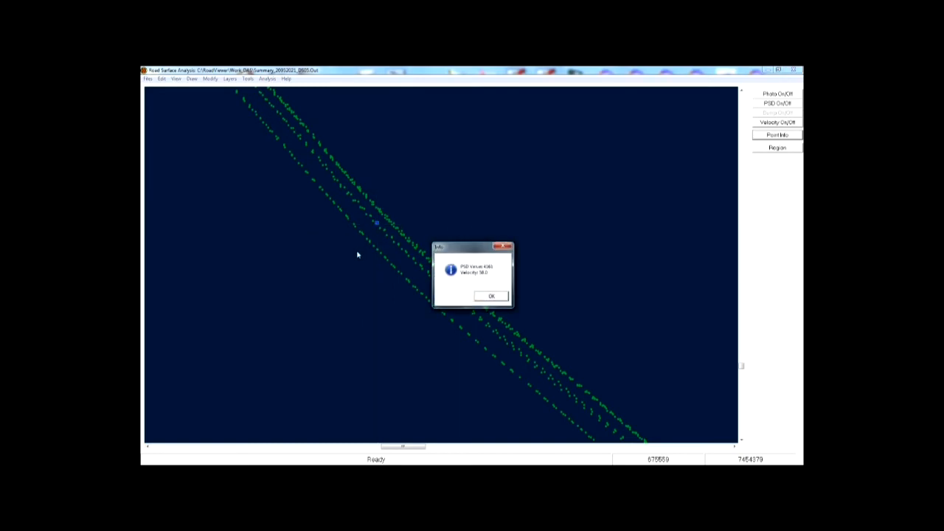
click(491, 297)
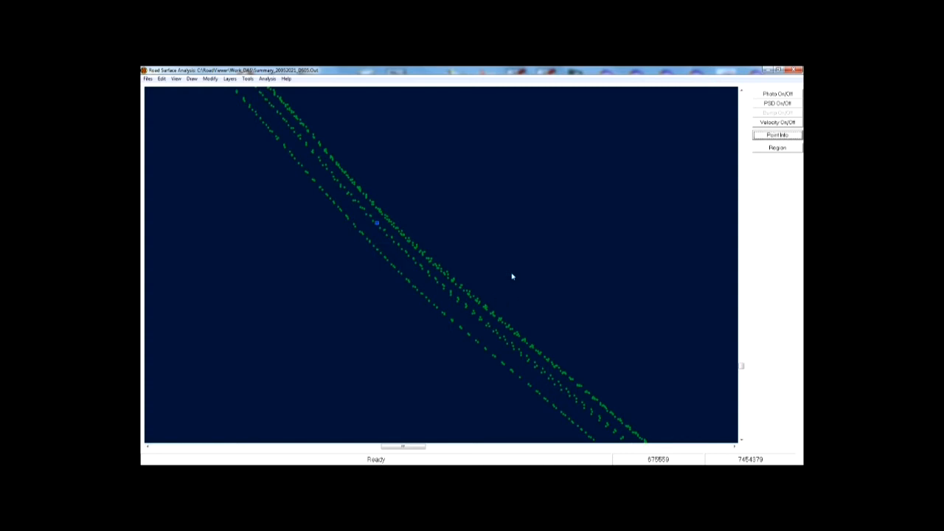
Step: Define a region along the road by identifying a first point near its upper stretch and a second point farther down
click(777, 148)
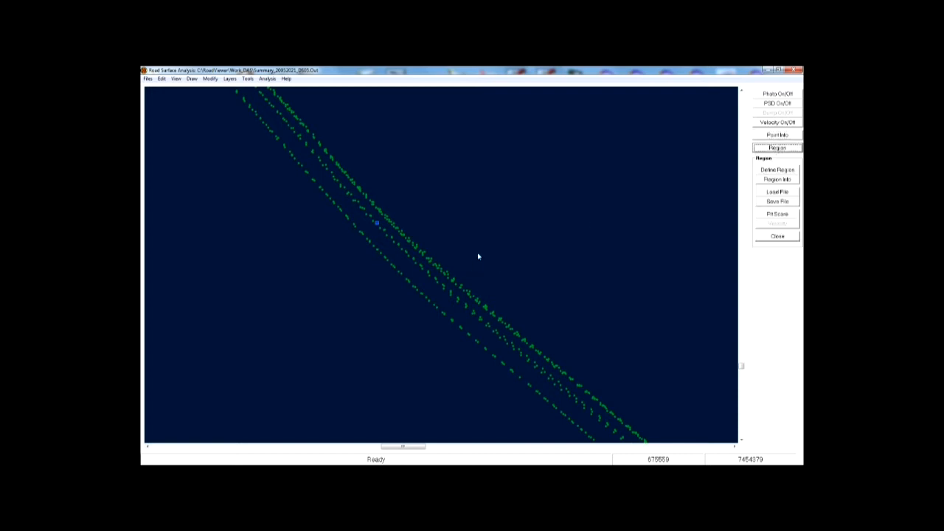
scroll(475, 236, down, 1)
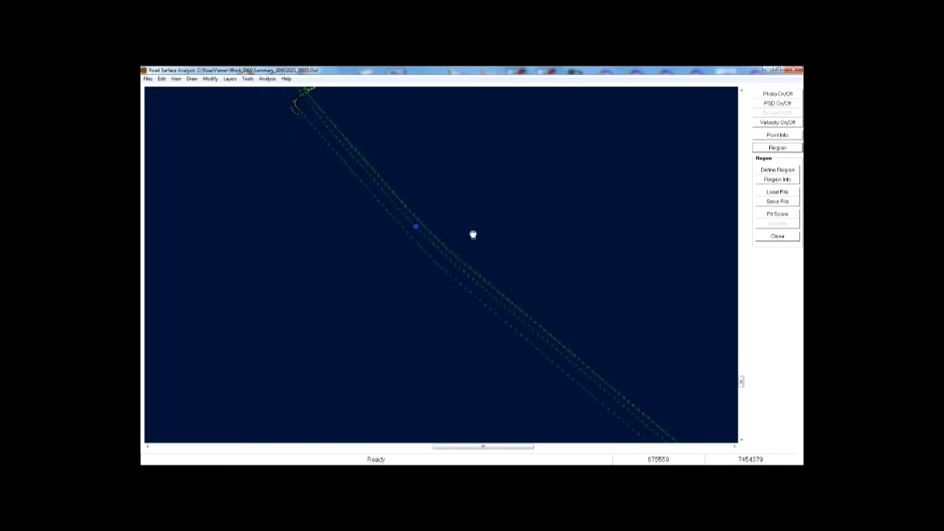
drag(484, 239, 386, 197)
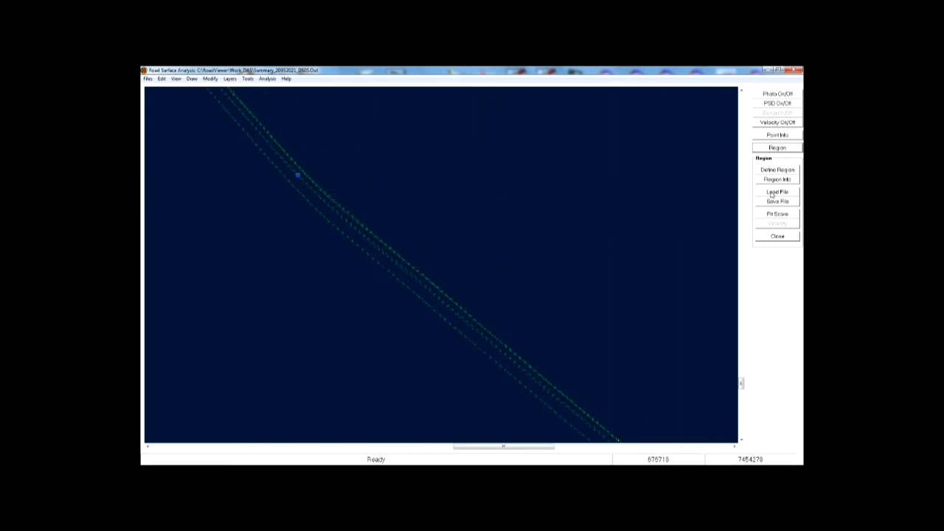
click(775, 170)
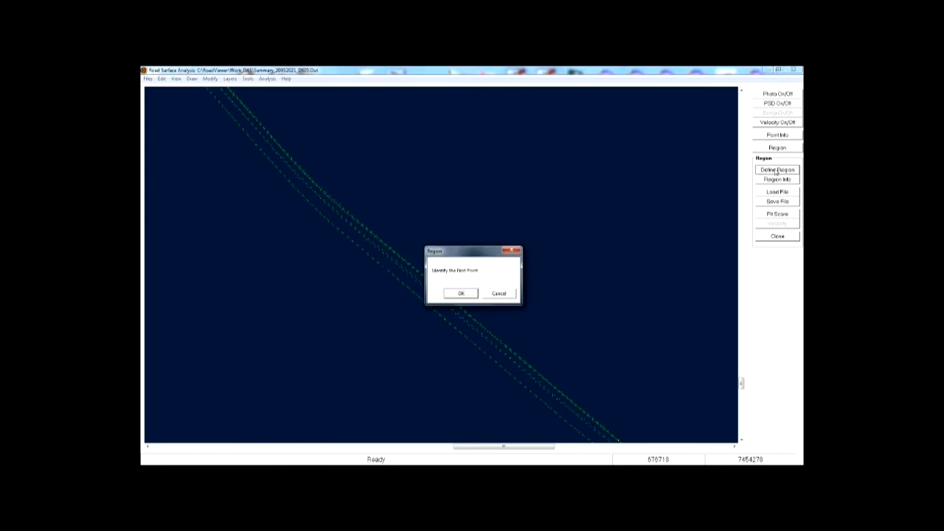
click(460, 294)
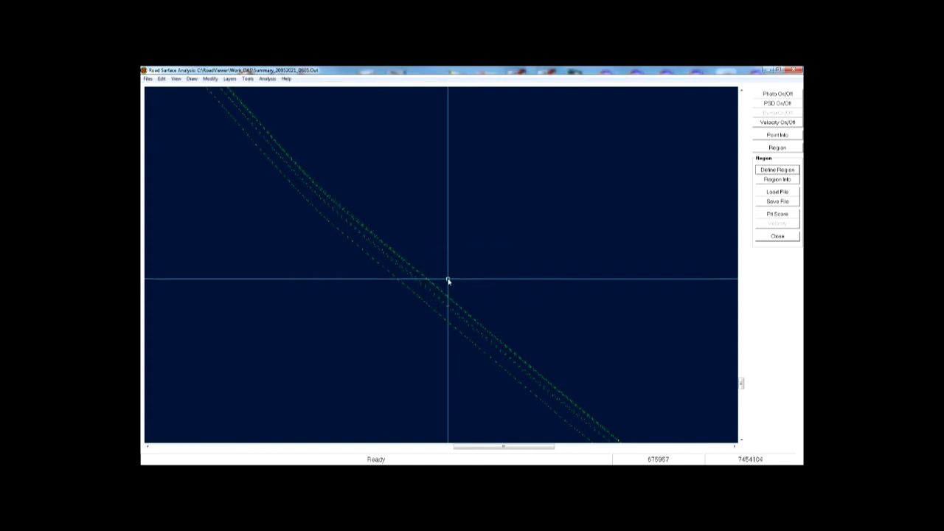
click(264, 142)
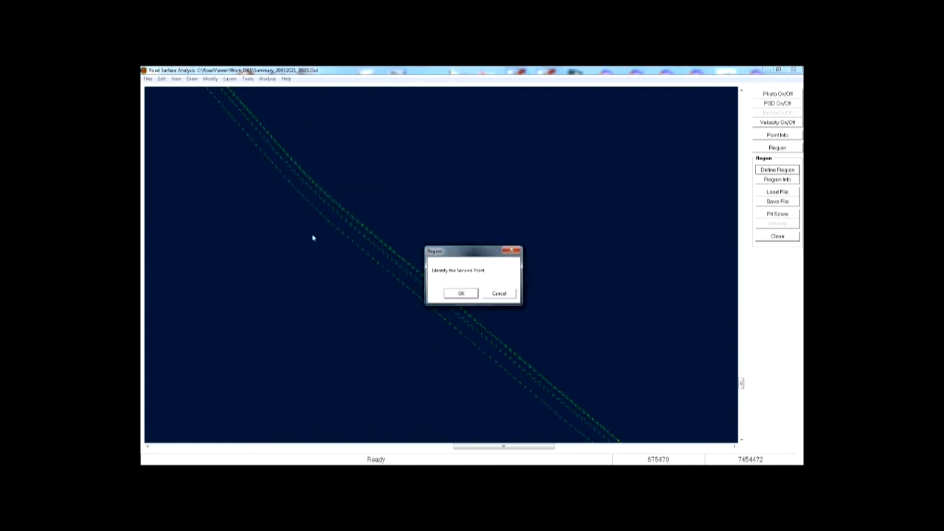
click(460, 294)
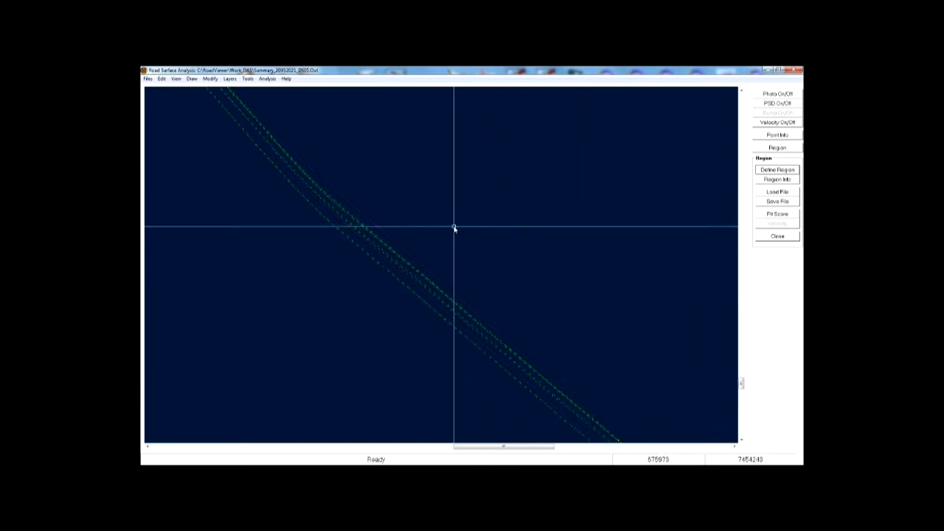
click(426, 270)
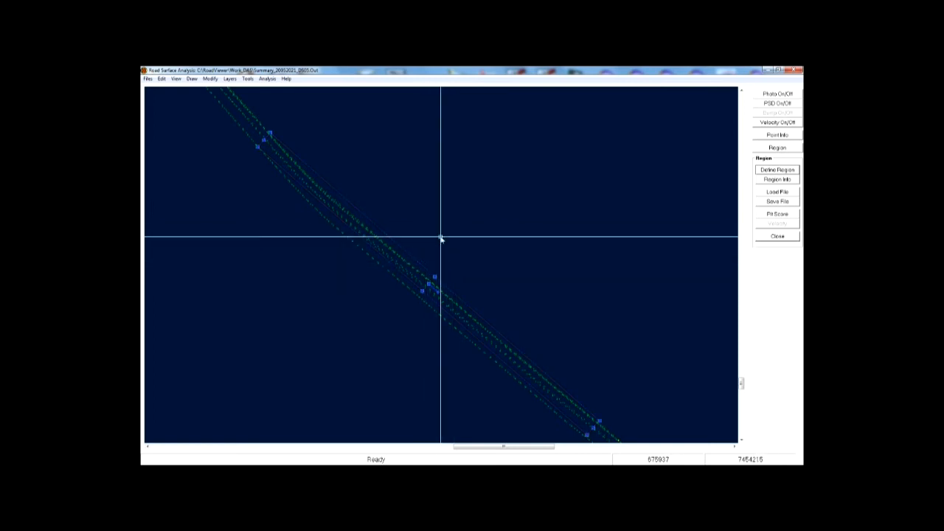
Step: Widen the region so it encloses all the road's tracks, shift it slightly to centre it over them, and deselect it
click(435, 277)
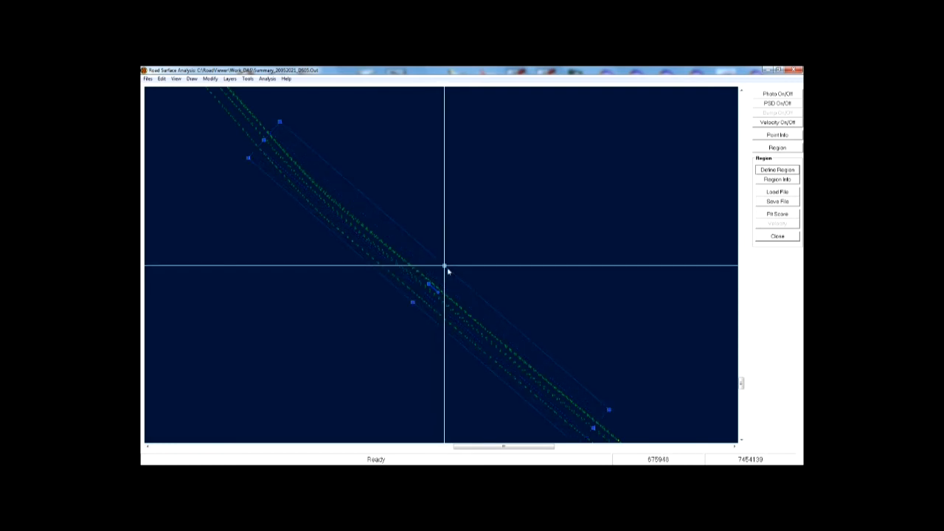
click(444, 266)
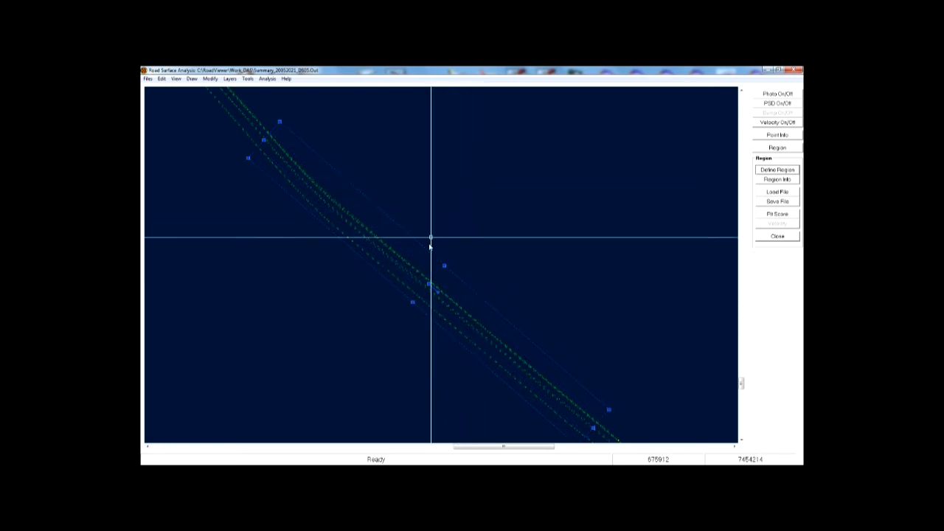
drag(428, 284, 436, 295)
right_click(463, 171)
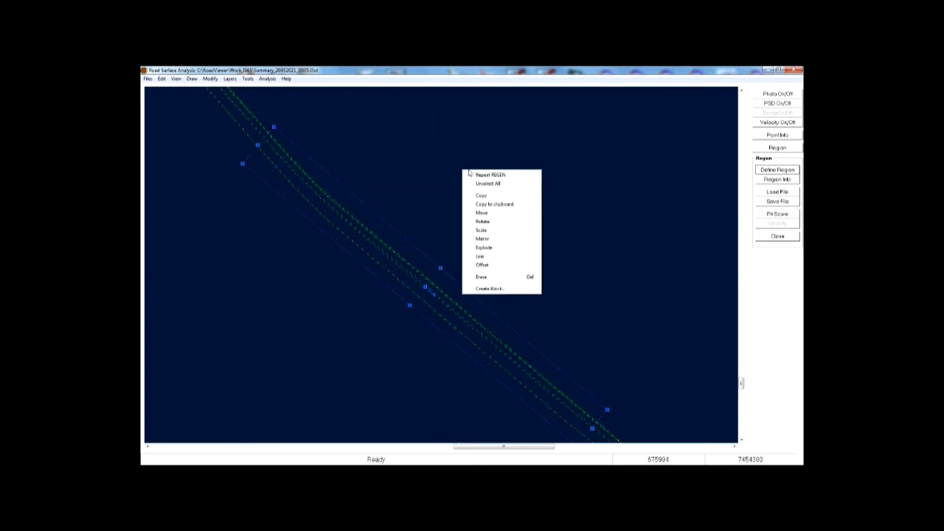
click(486, 184)
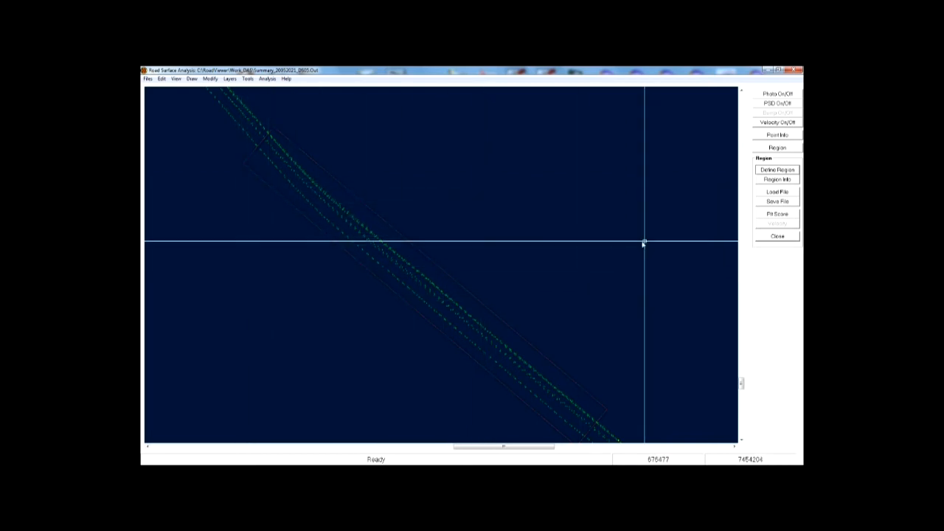
Step: Calculate the pit score for the defined road region
click(776, 215)
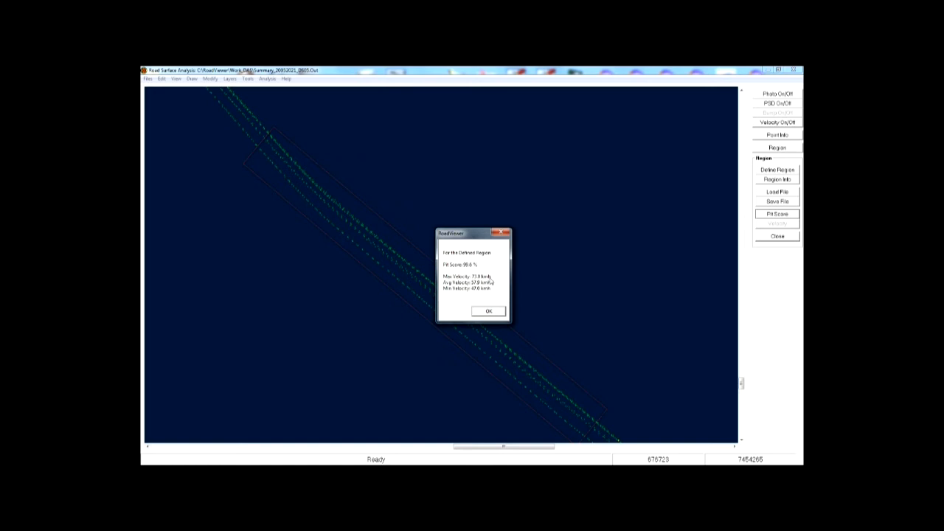
Step: Save the defined region as Road03.Region in the Work_DAS folder, basing the name on the existing Road02 file
click(486, 312)
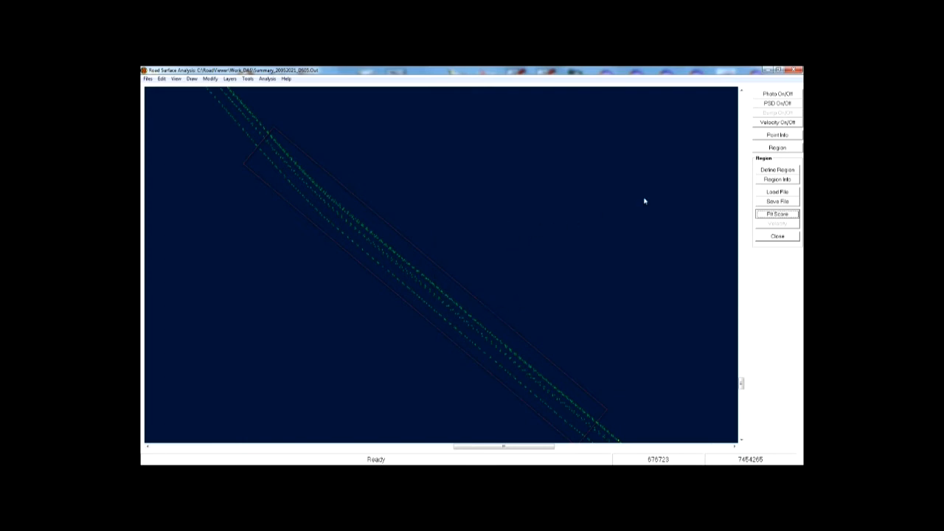
click(777, 200)
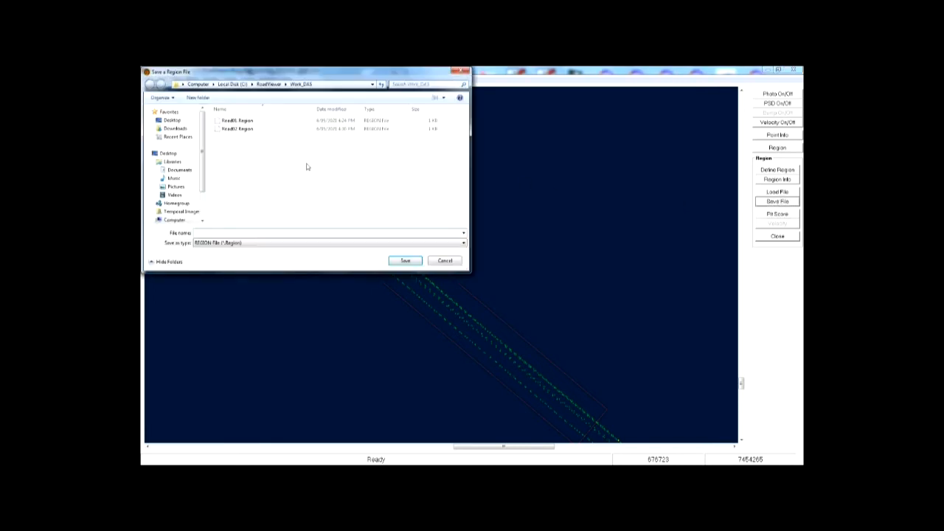
click(238, 129)
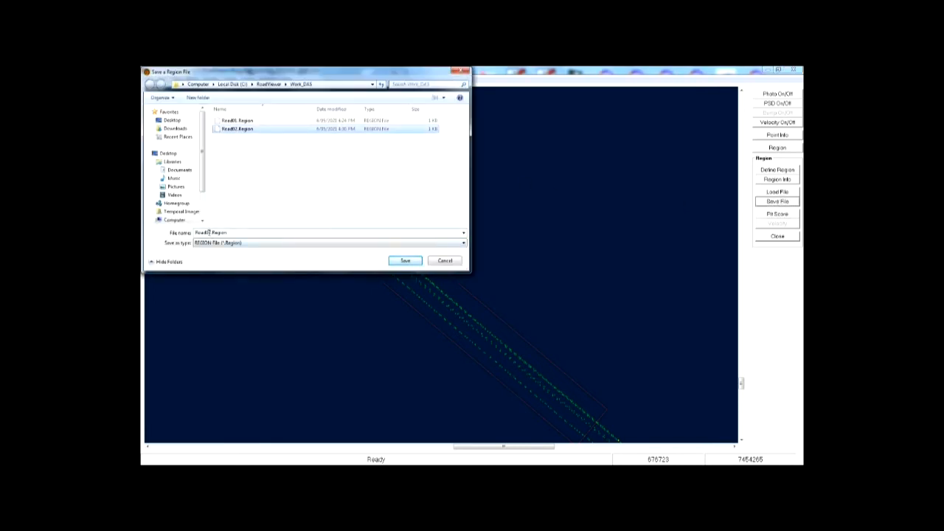
click(210, 234)
drag(208, 233, 213, 234)
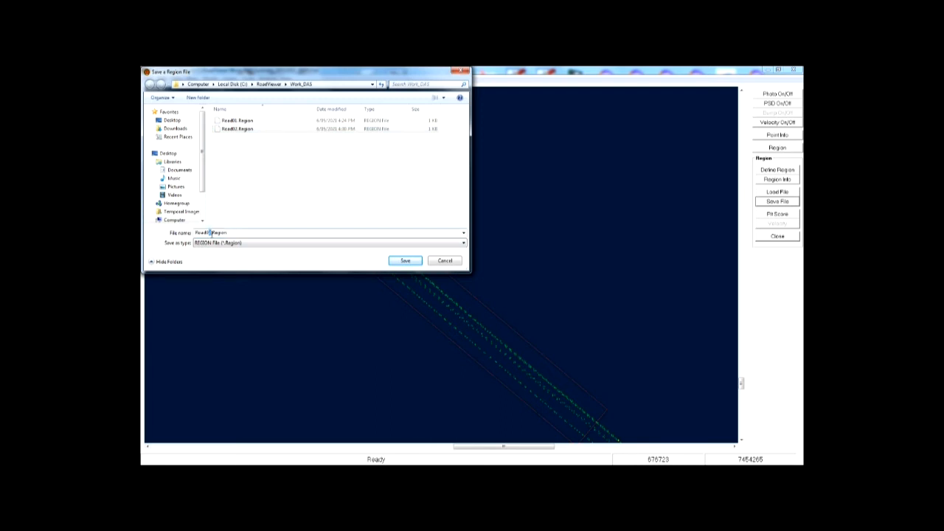
text(3)
click(405, 261)
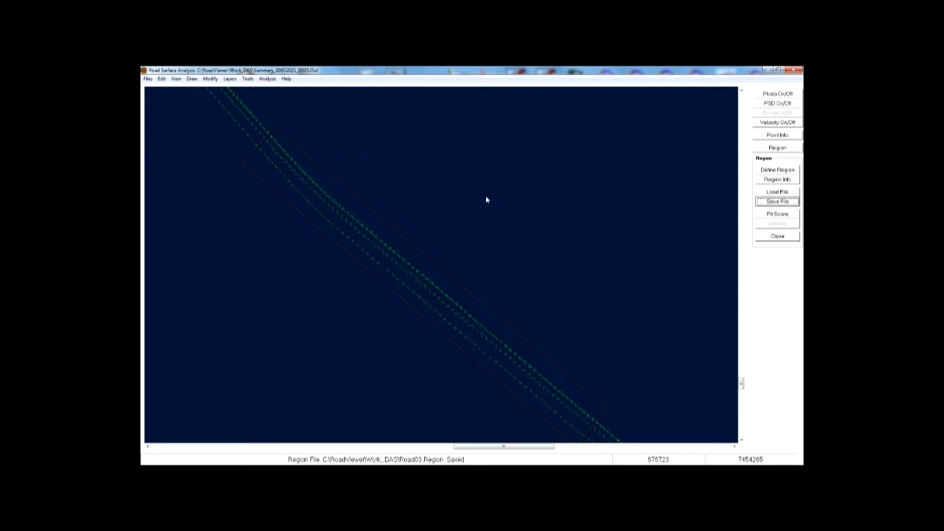
Step: Turn on the Photo layer to show the aerial photo beneath the road tracks
click(229, 79)
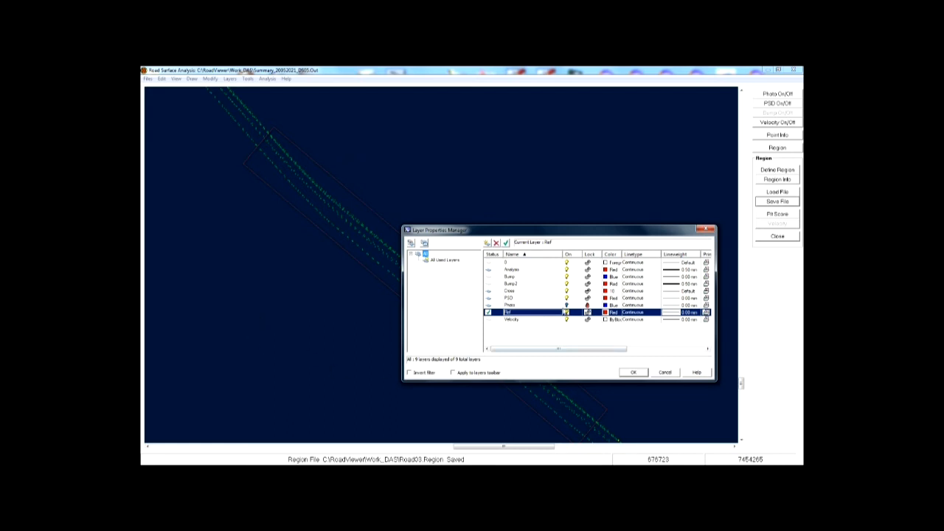
click(567, 304)
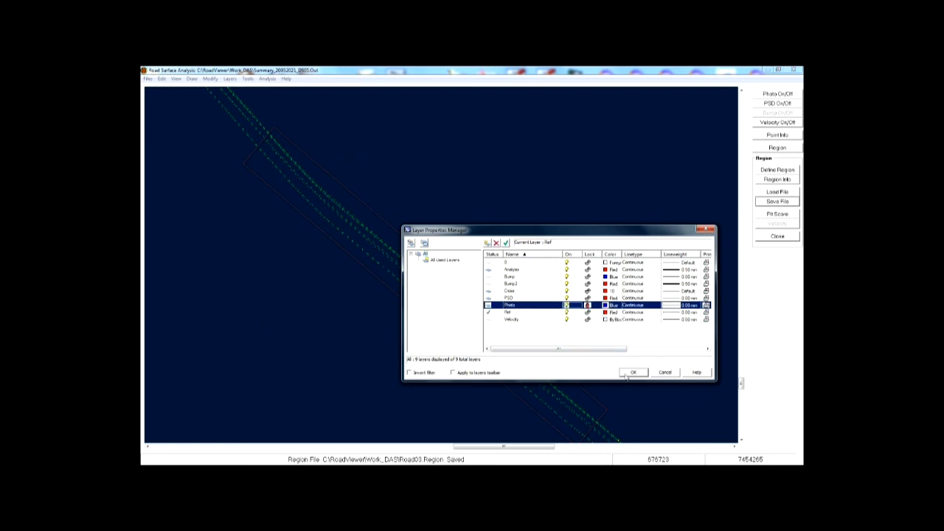
click(630, 373)
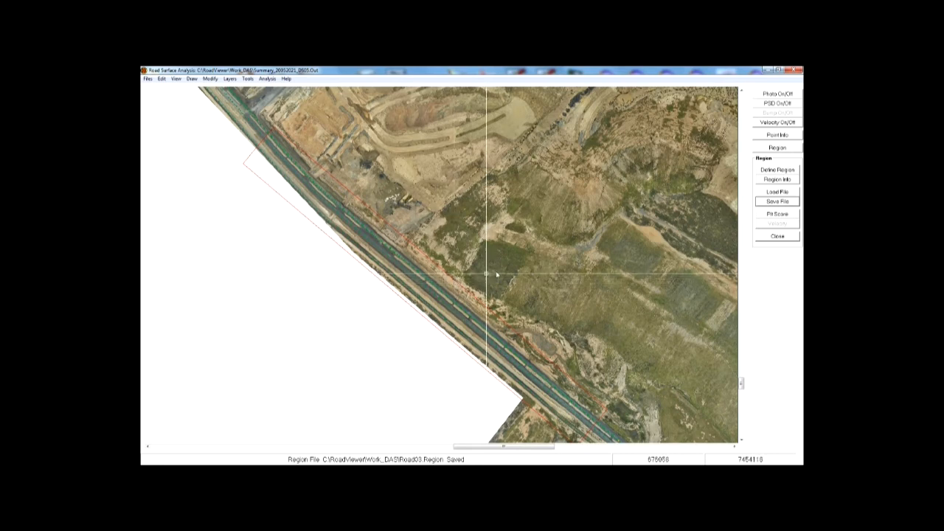
Step: View the whole mine site and zoom in on the road and buildings near the aerial photo's upper-left corner
right_click(494, 256)
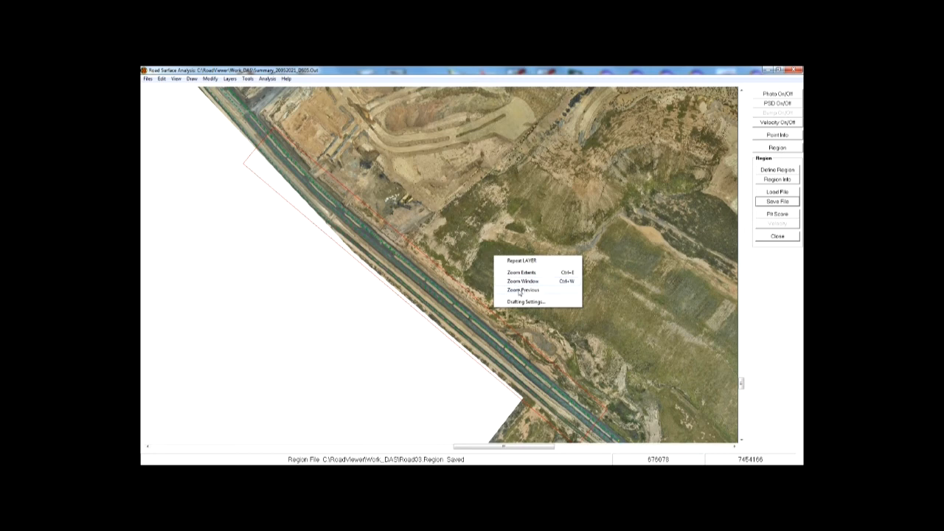
click(522, 290)
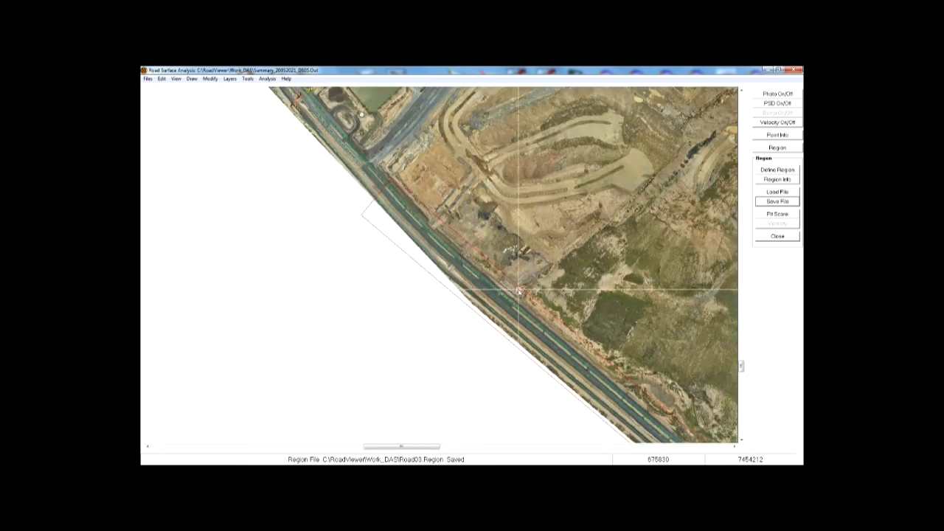
click(266, 79)
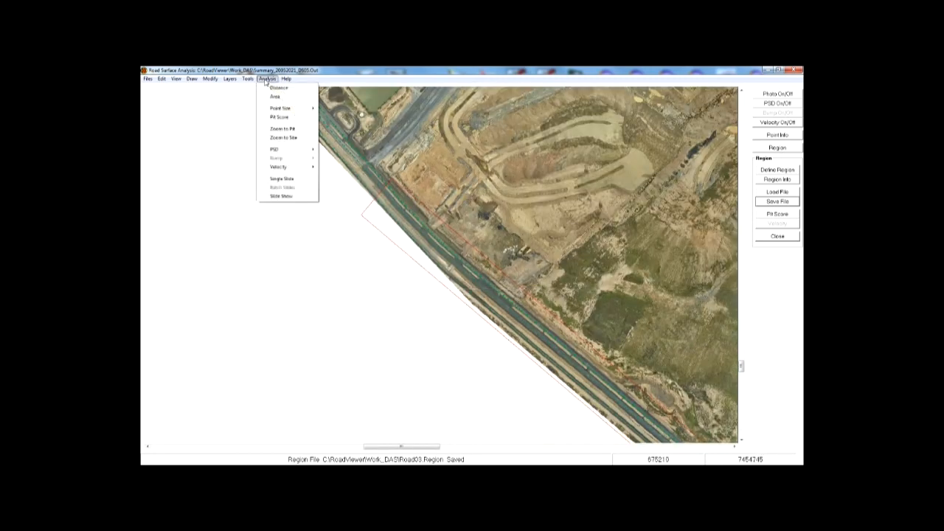
click(295, 138)
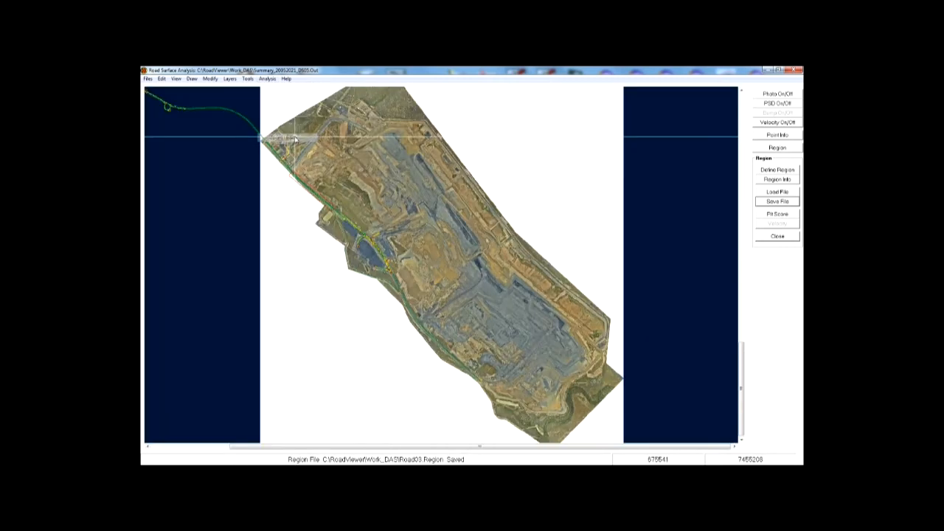
right_click(258, 185)
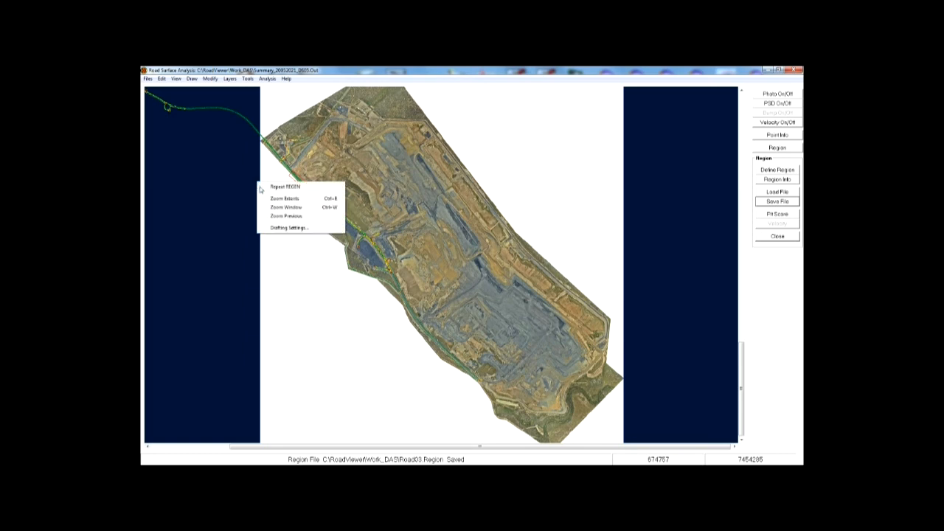
click(283, 207)
click(252, 190)
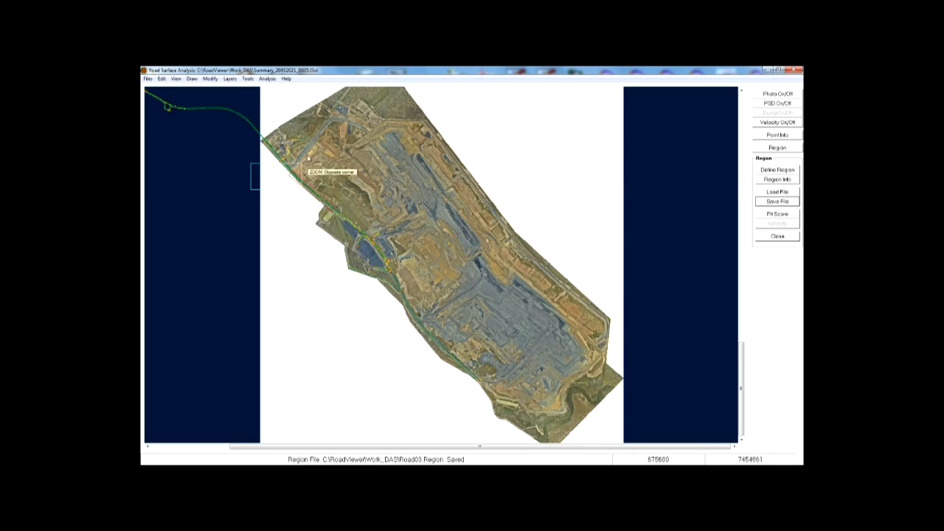
click(351, 107)
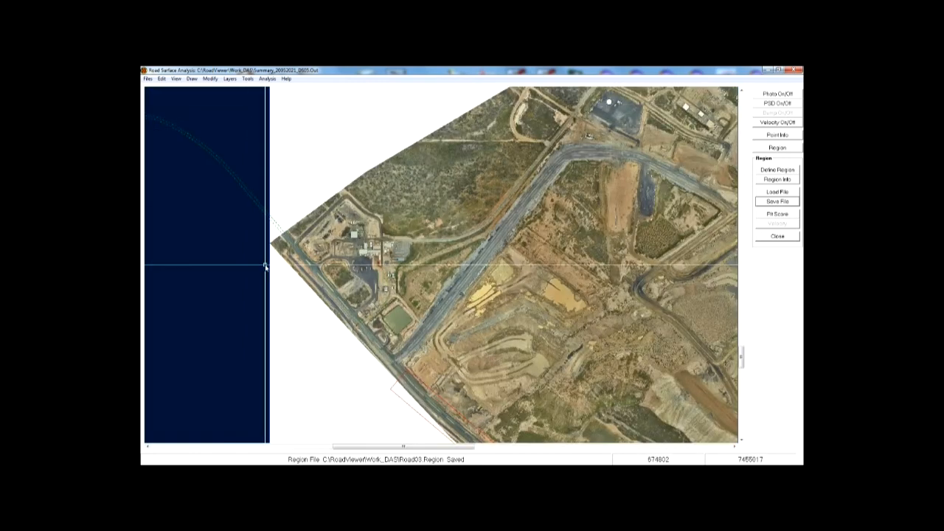
Step: Display the road condition points as Large Points
click(267, 78)
mouse_move(273, 110)
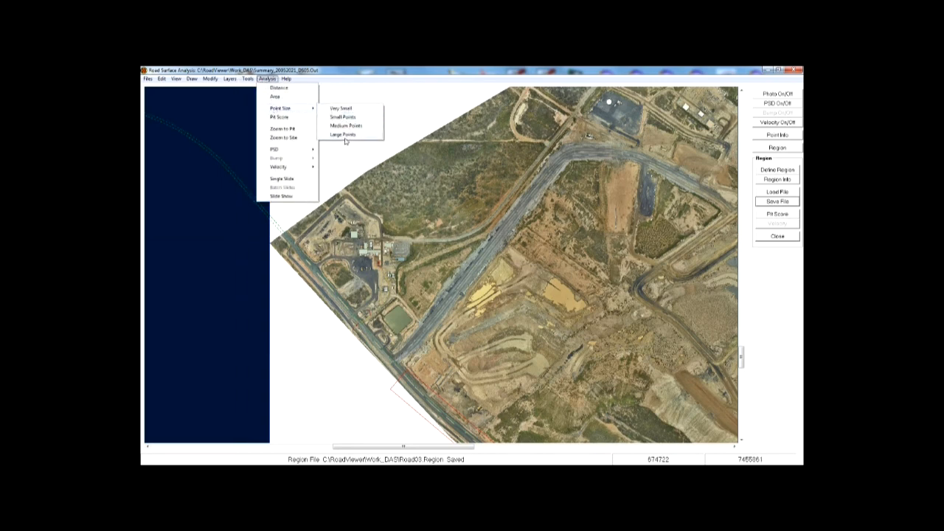
click(344, 136)
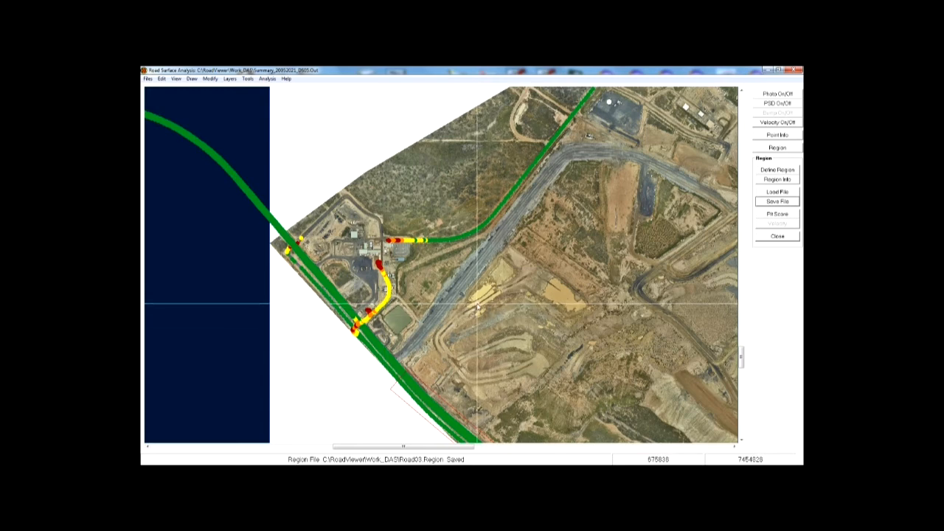
Step: Set the point size to Very Small for the road condition points, with the truck yard and adjoining access road in view
scroll(396, 259, up, 2)
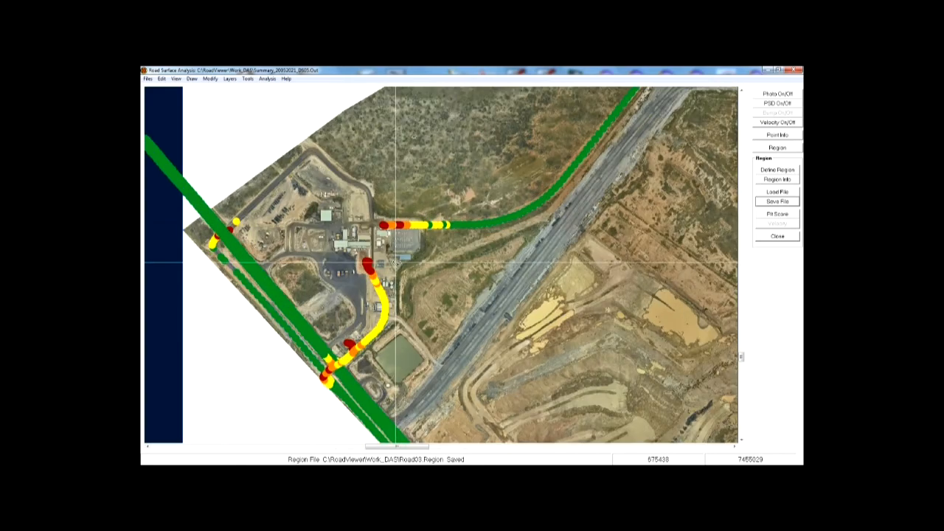
scroll(396, 258, up, 3)
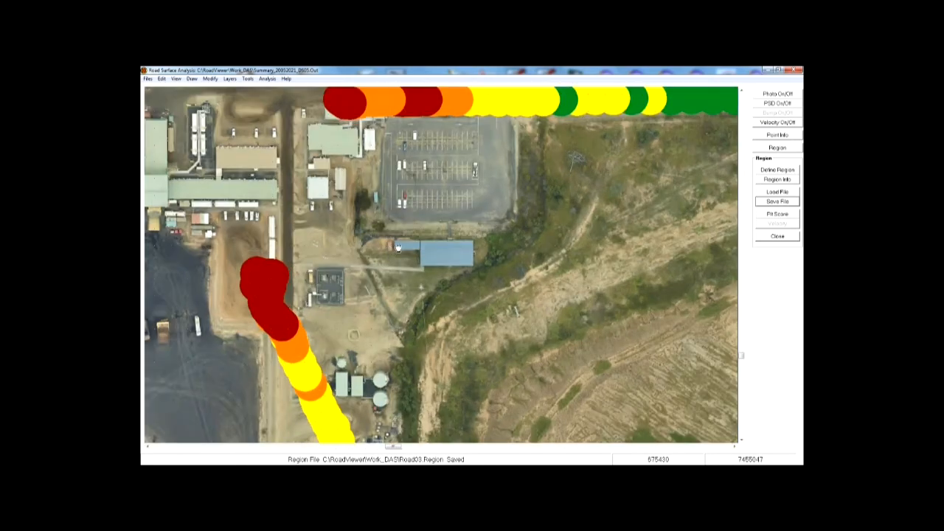
drag(398, 248, 576, 166)
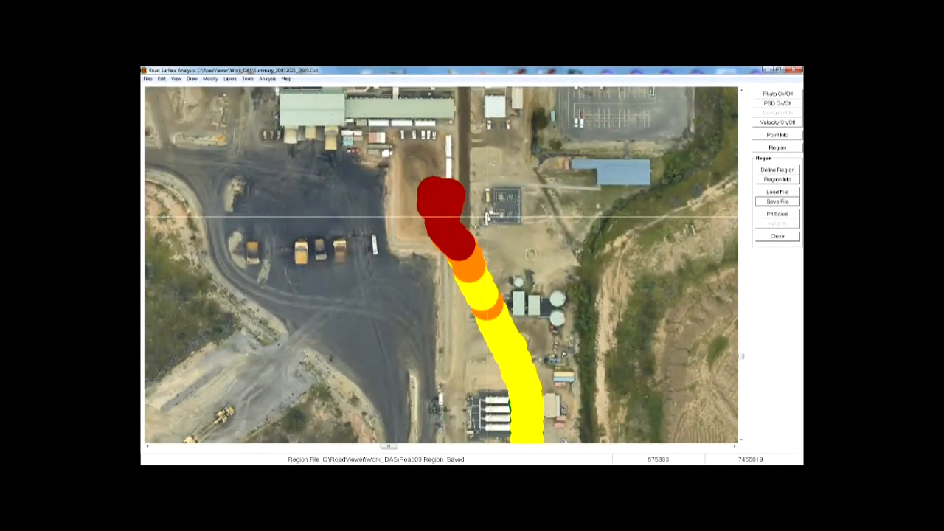
click(267, 78)
mouse_move(281, 108)
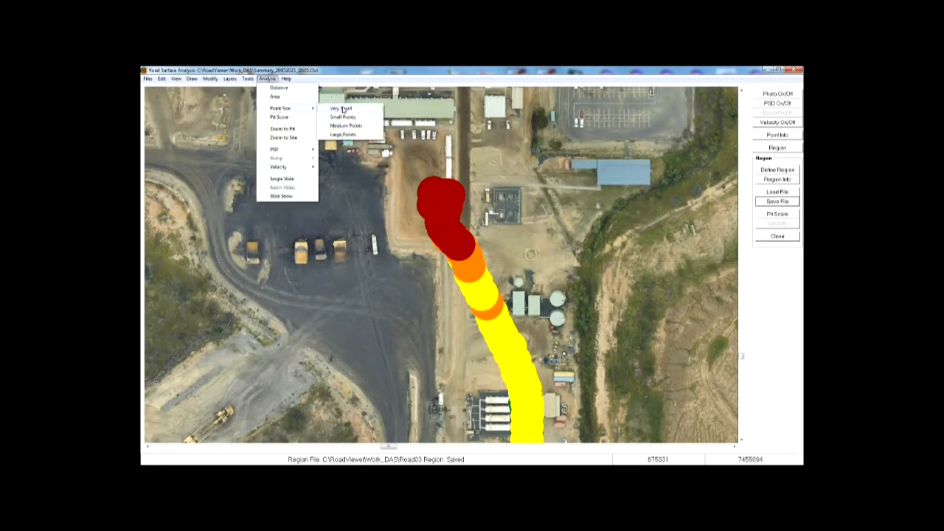
click(345, 109)
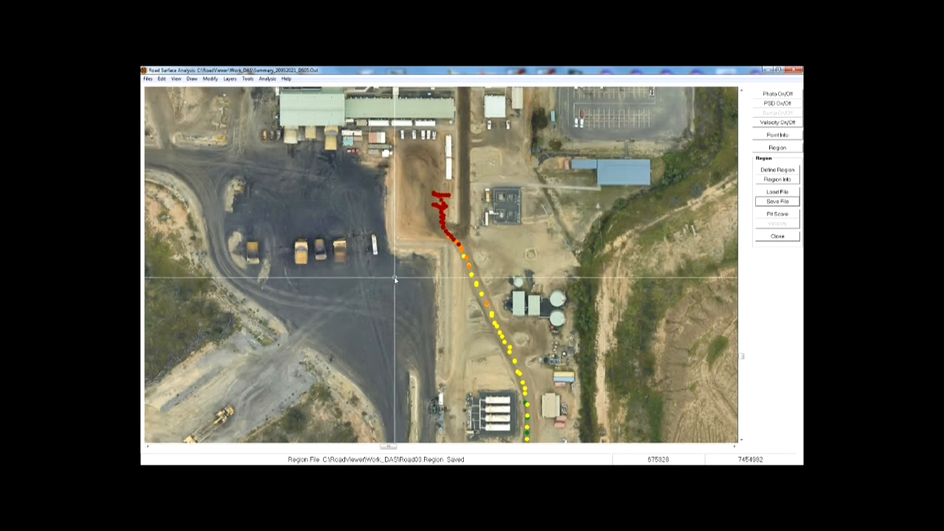
Step: Measure the distance along a three-segment path from the truck yard's western edge, across the access road, to the vegetation east of it
click(267, 79)
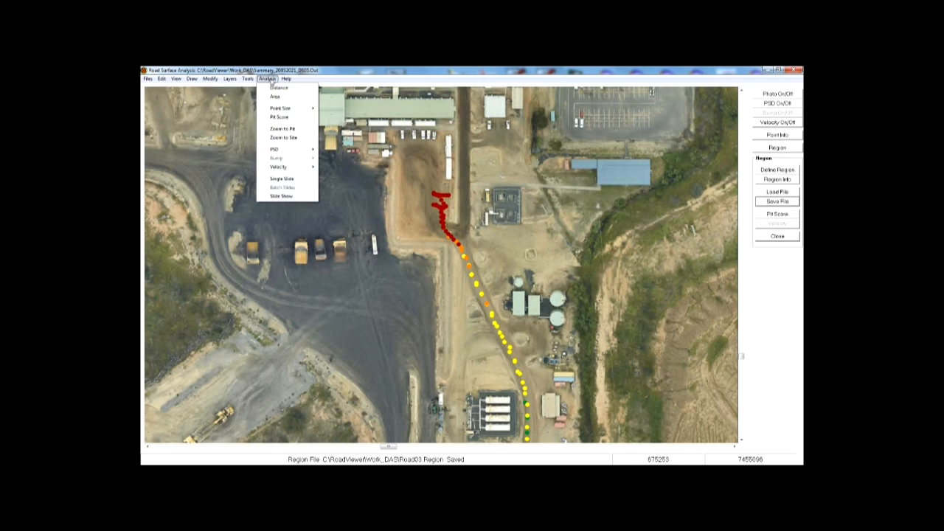
click(279, 89)
click(186, 186)
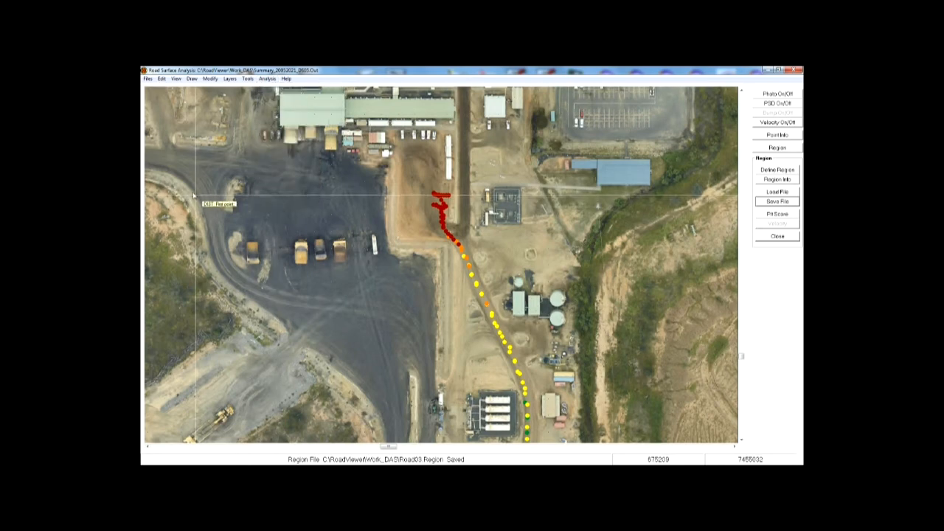
click(348, 283)
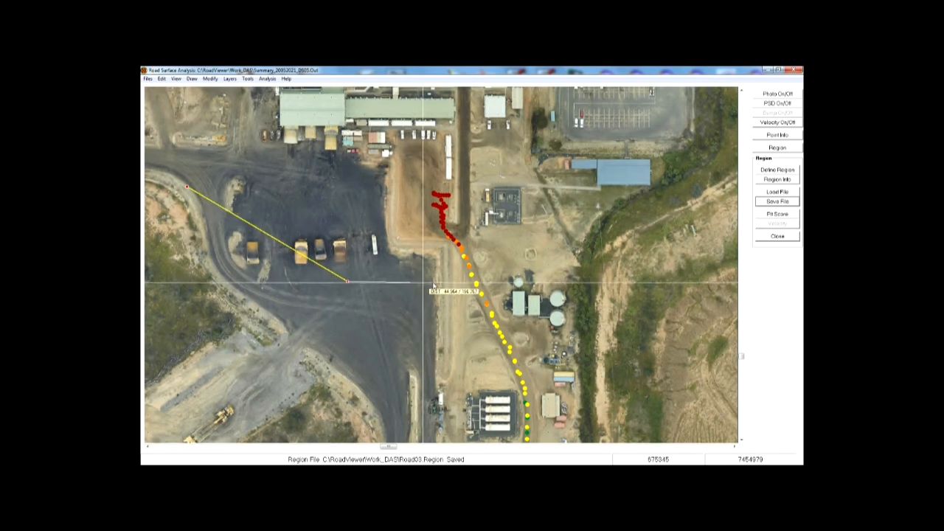
click(516, 278)
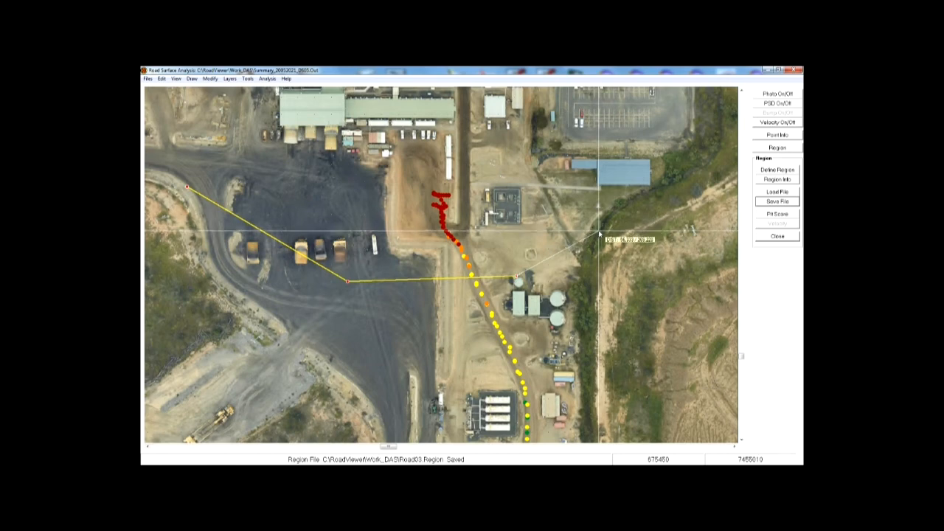
click(599, 232)
right_click(601, 287)
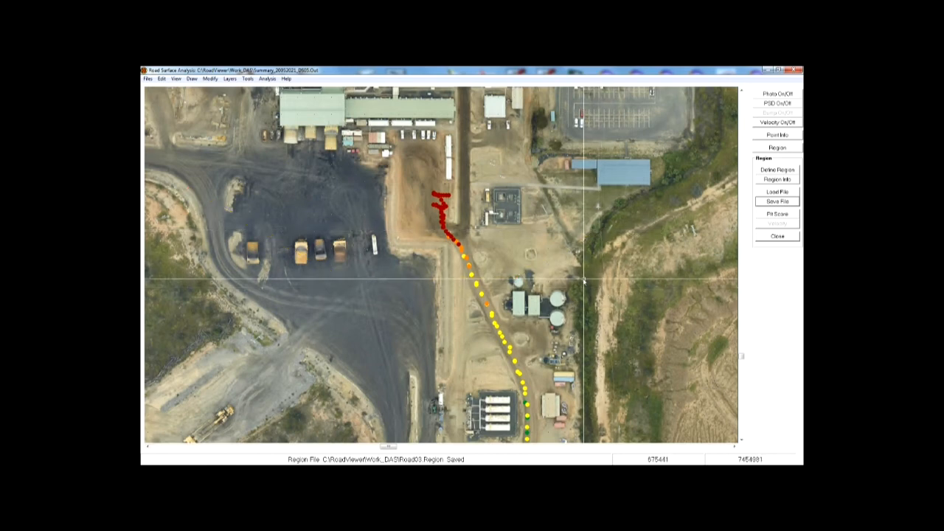
Step: Measure the area of a five-point polygon around the parked trucks, reaching east to the start of the red points
click(267, 78)
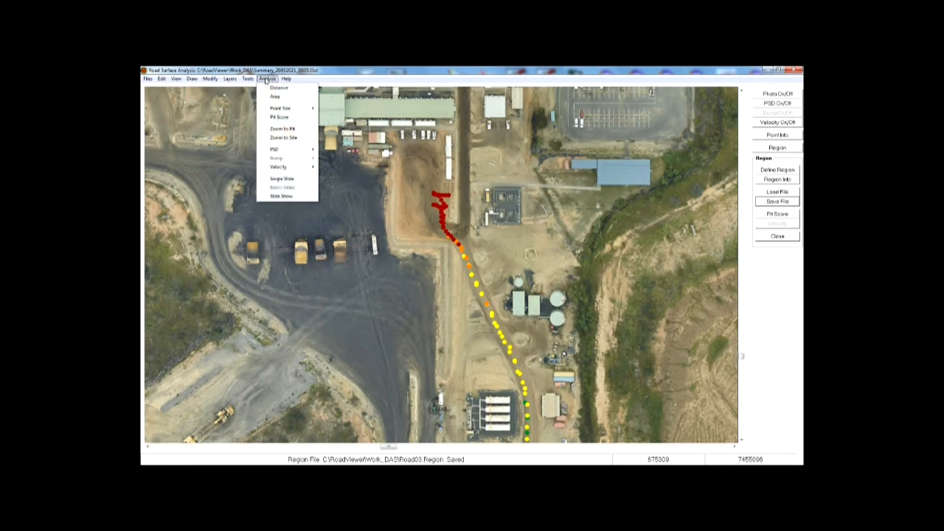
click(272, 98)
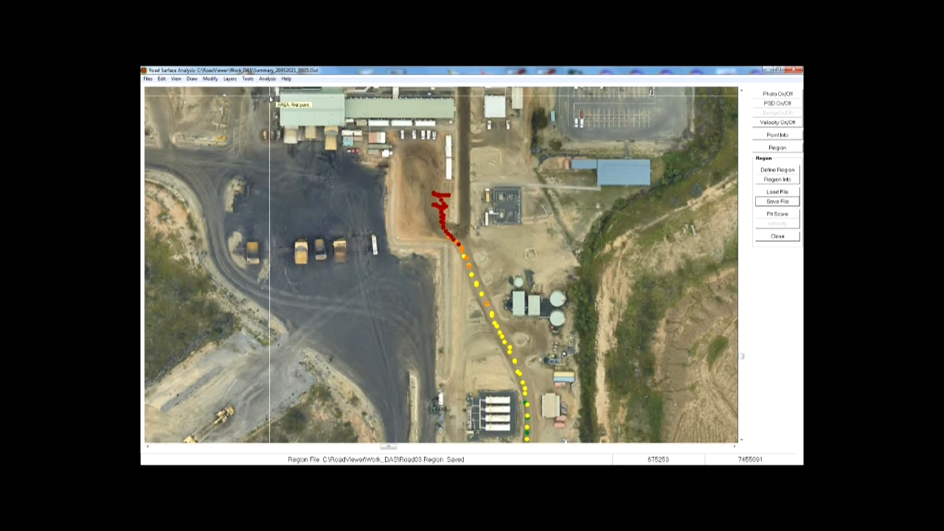
click(276, 188)
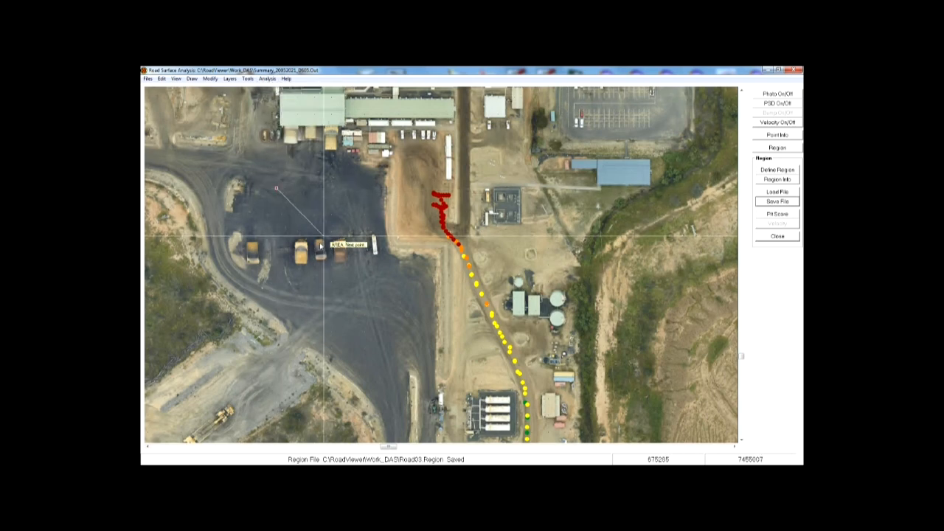
click(274, 316)
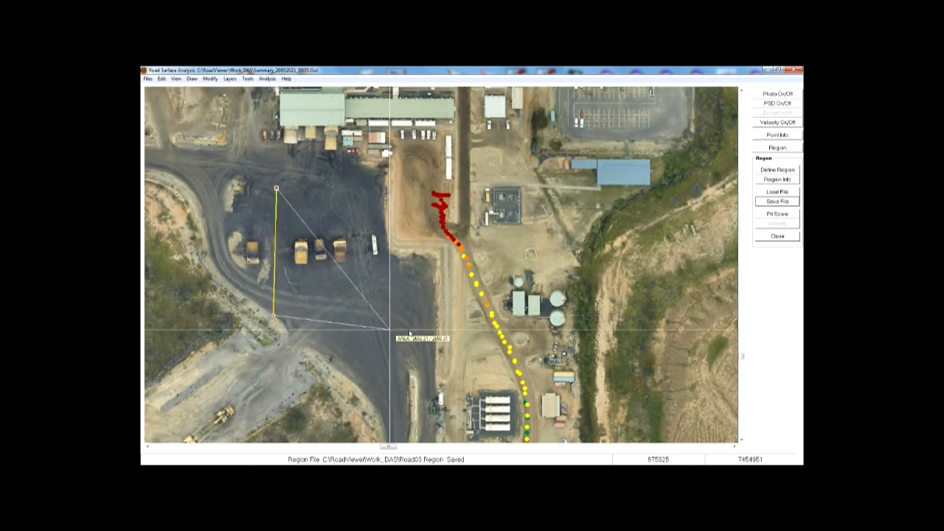
click(448, 333)
click(436, 202)
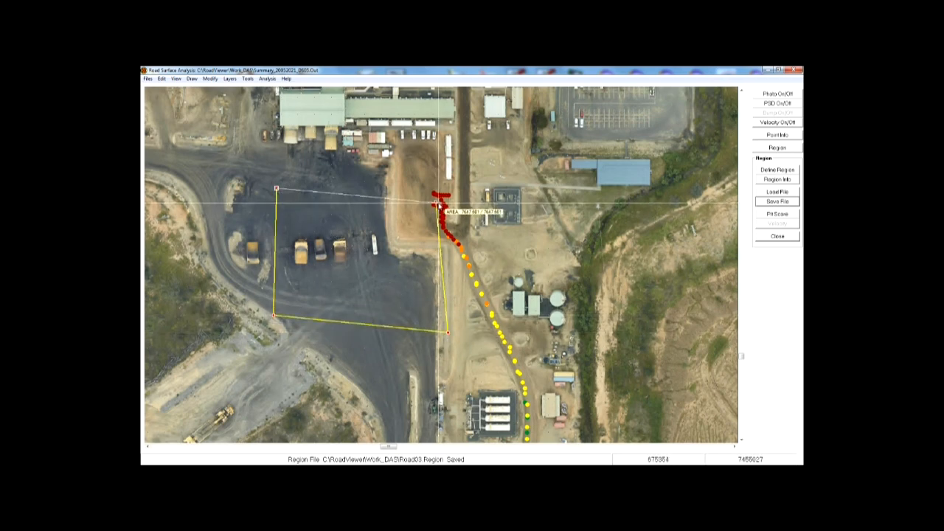
click(360, 177)
right_click(361, 200)
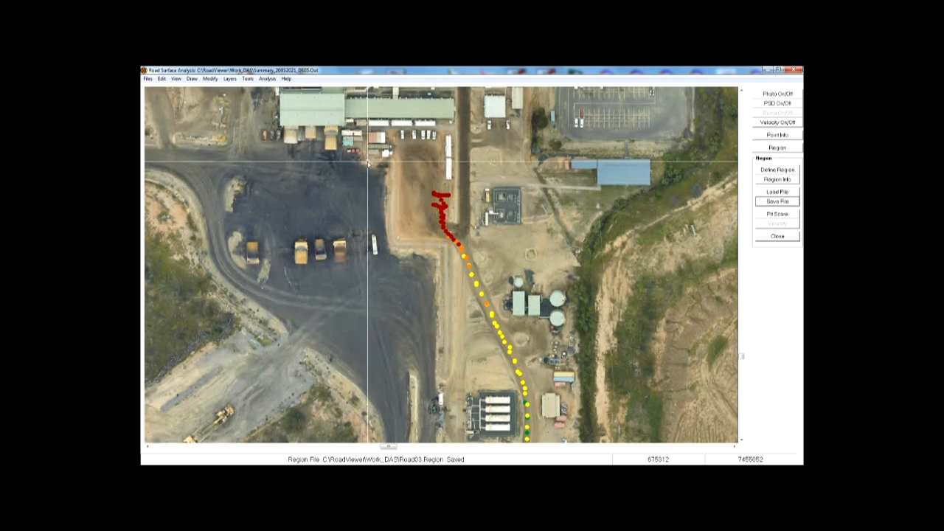
Step: Calculate the overall pit score for the loaded road data
click(267, 79)
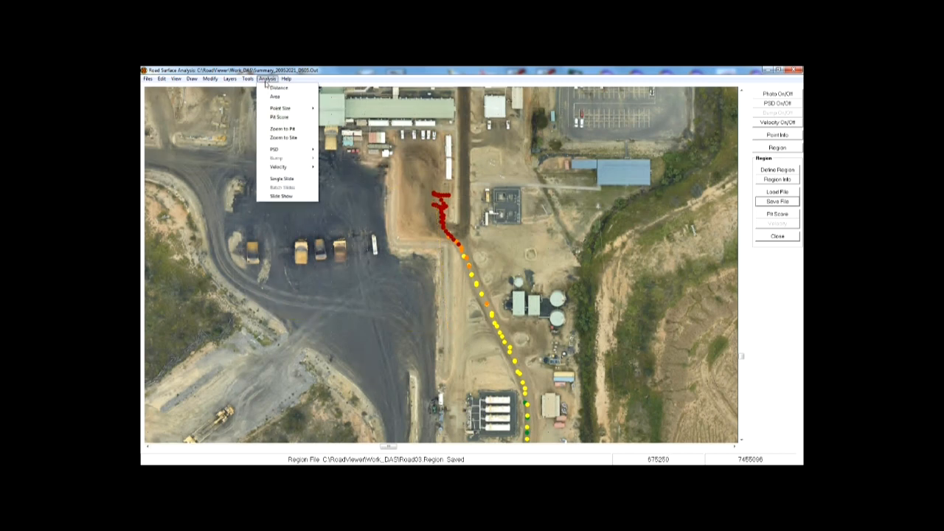
mouse_move(281, 112)
click(279, 117)
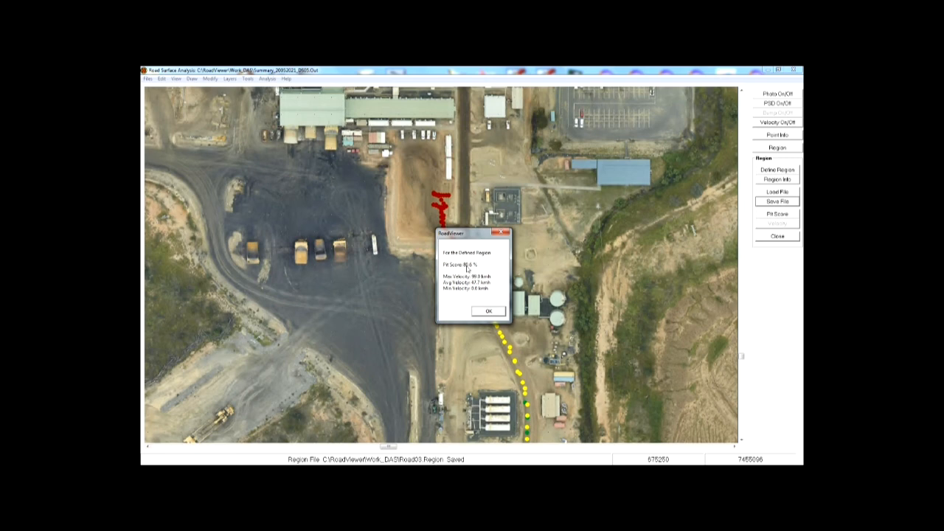
Step: Close the pit score results for the defined region
click(485, 314)
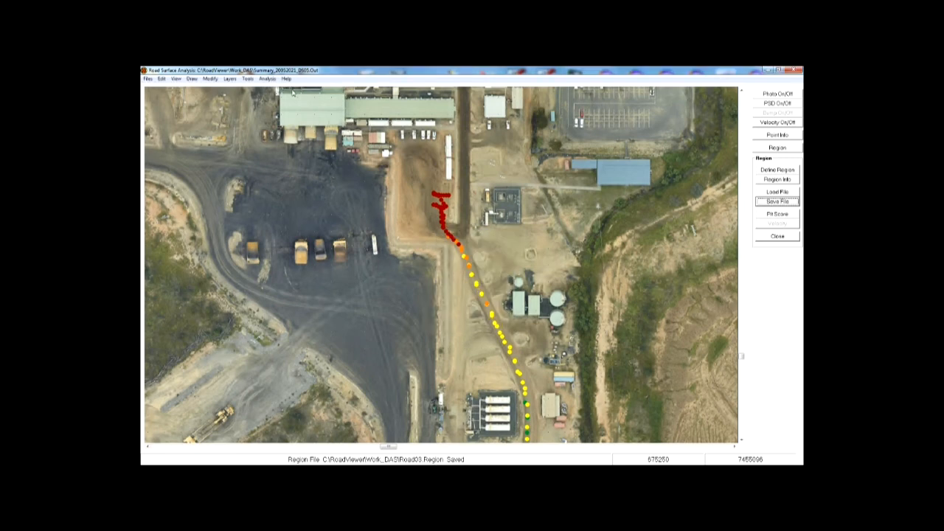
Step: Hide the PSD road condition points on the map and show them again, twice
click(266, 79)
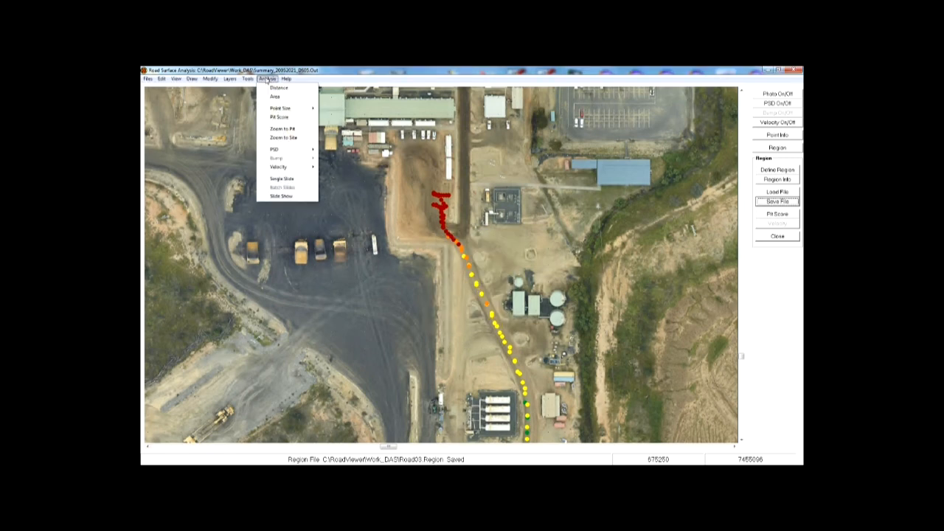
mouse_move(290, 153)
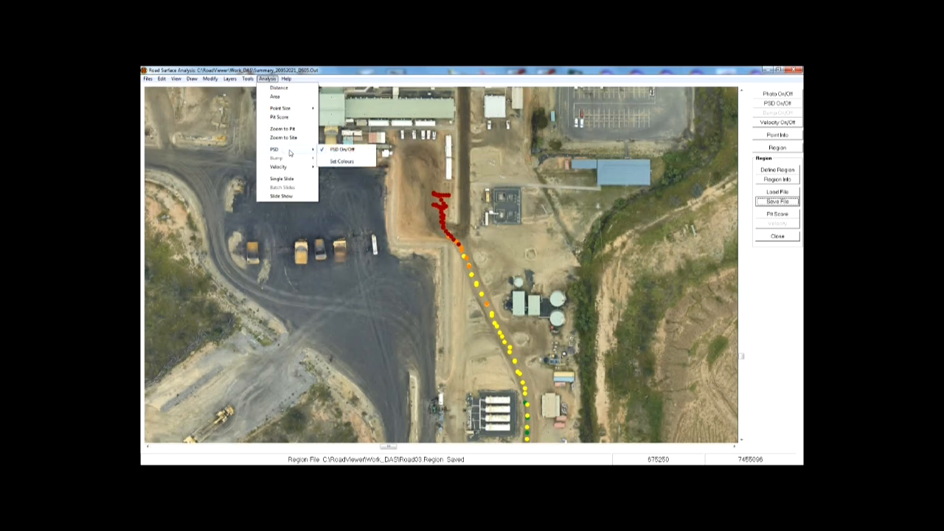
click(337, 151)
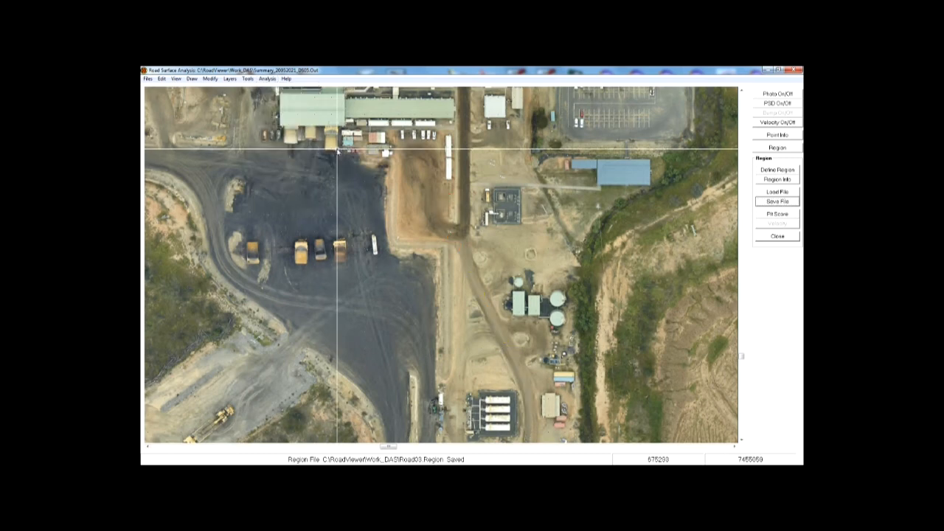
click(266, 79)
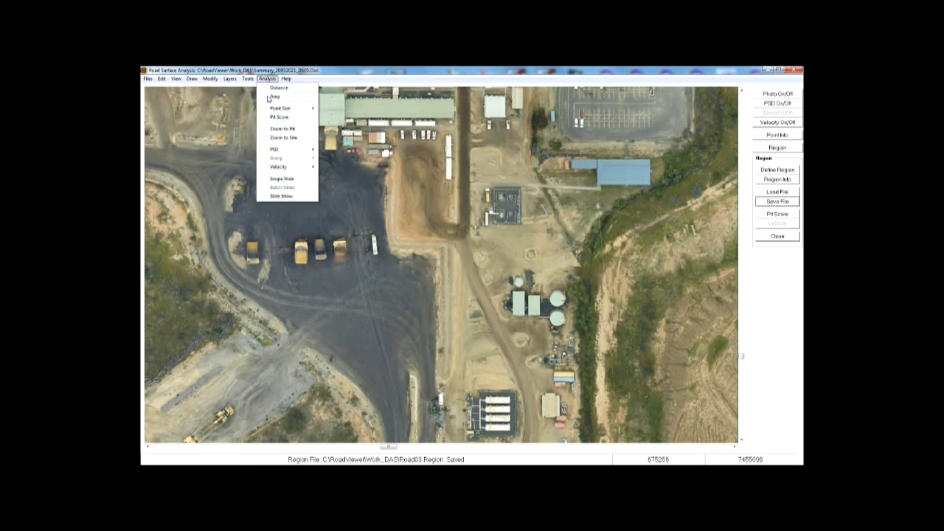
mouse_move(290, 151)
click(341, 151)
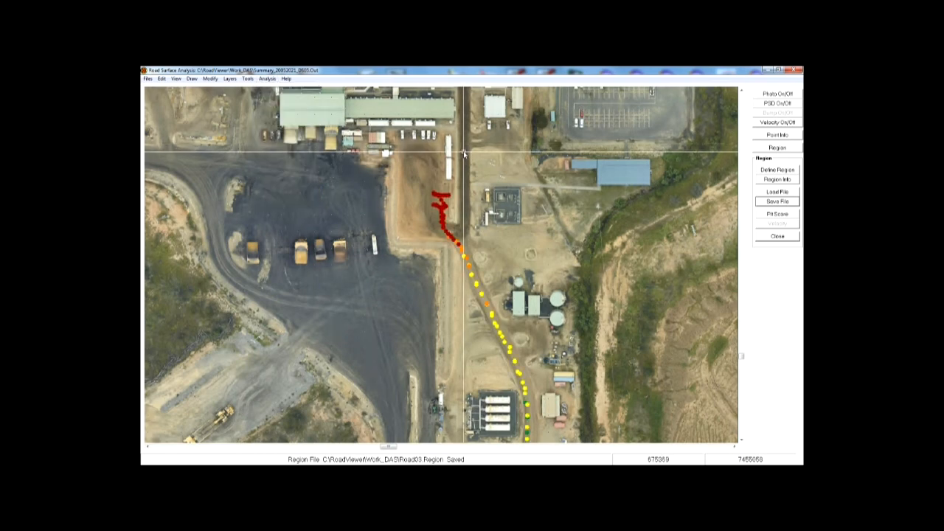
click(778, 104)
click(778, 103)
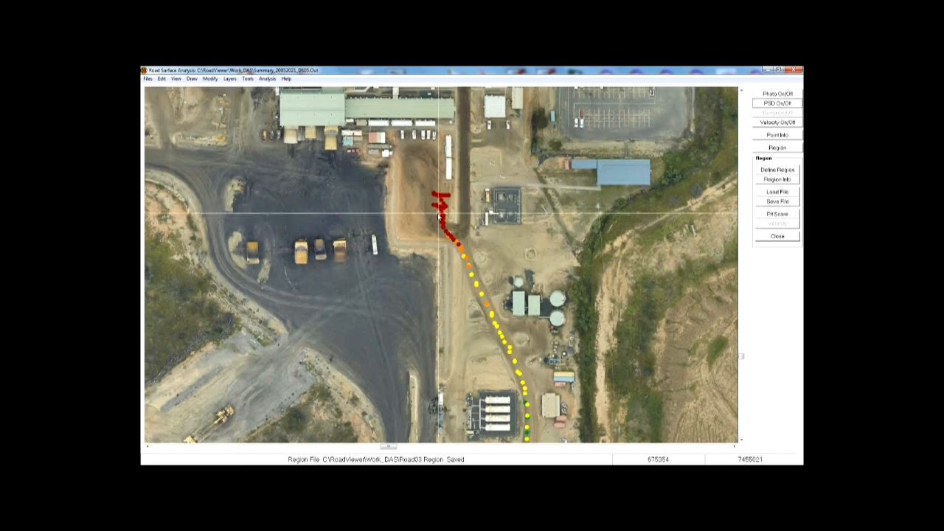
Step: Set the PSD colour for Class C to cyan and apply the colour range to the road points
drag(424, 222, 339, 153)
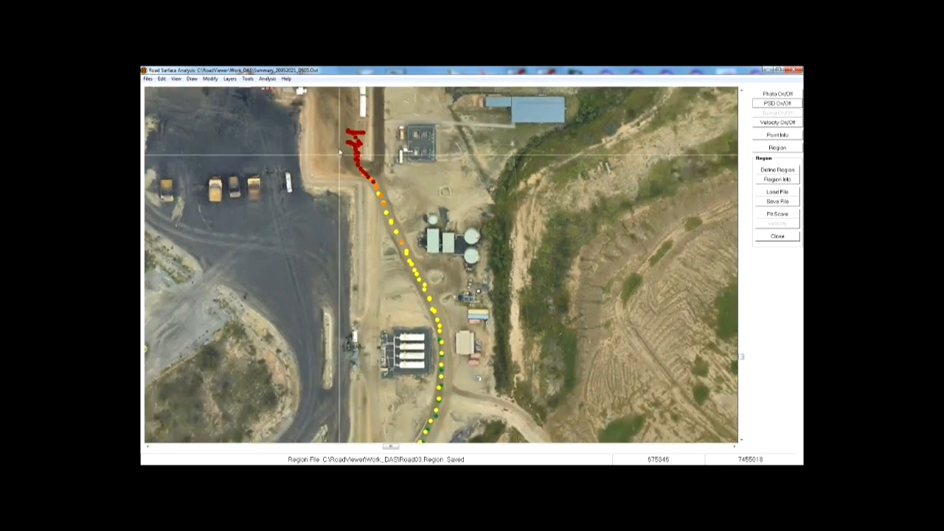
click(267, 79)
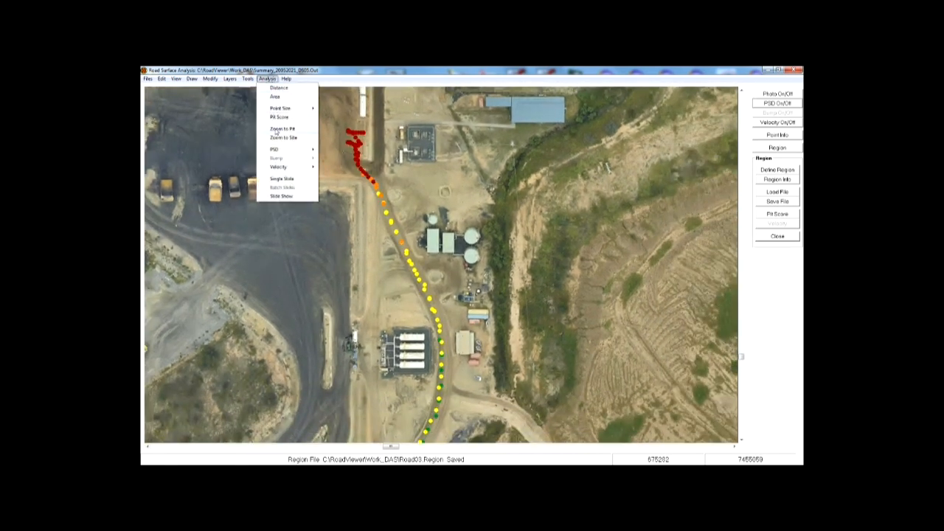
mouse_move(284, 151)
click(344, 161)
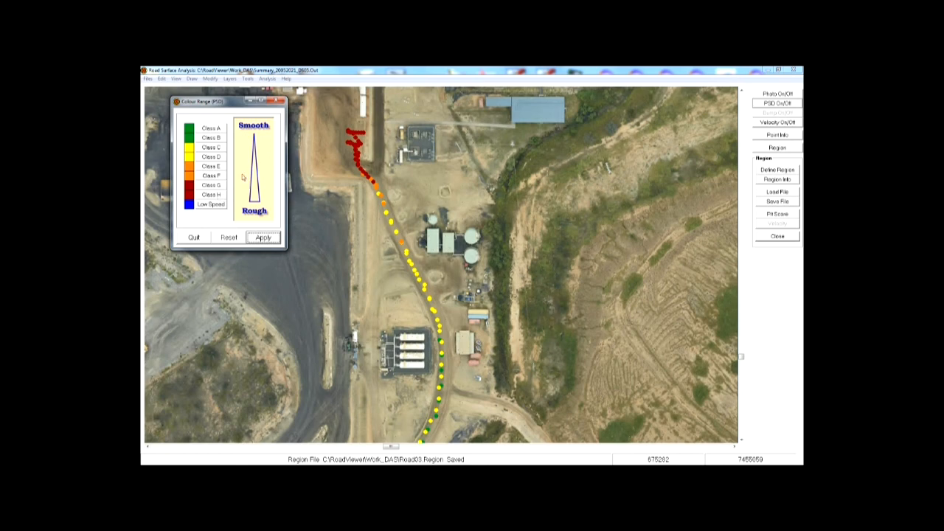
click(190, 150)
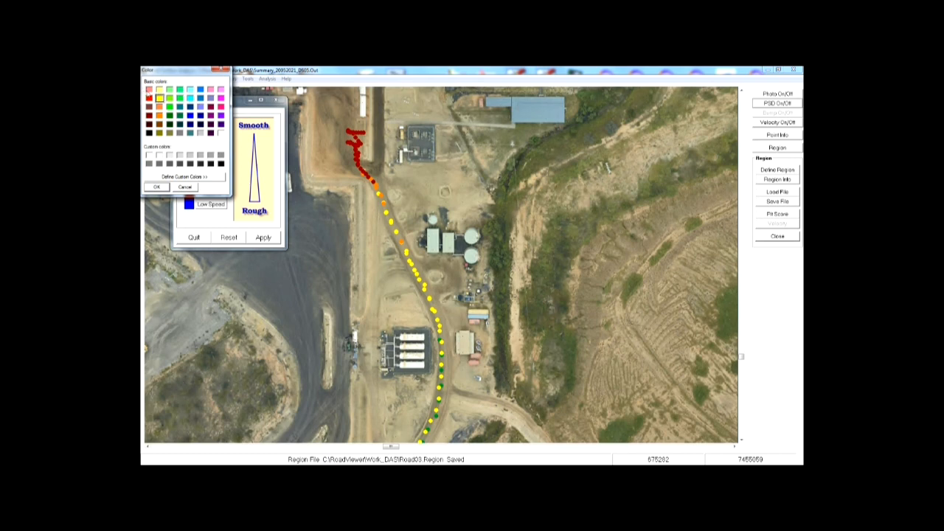
click(208, 179)
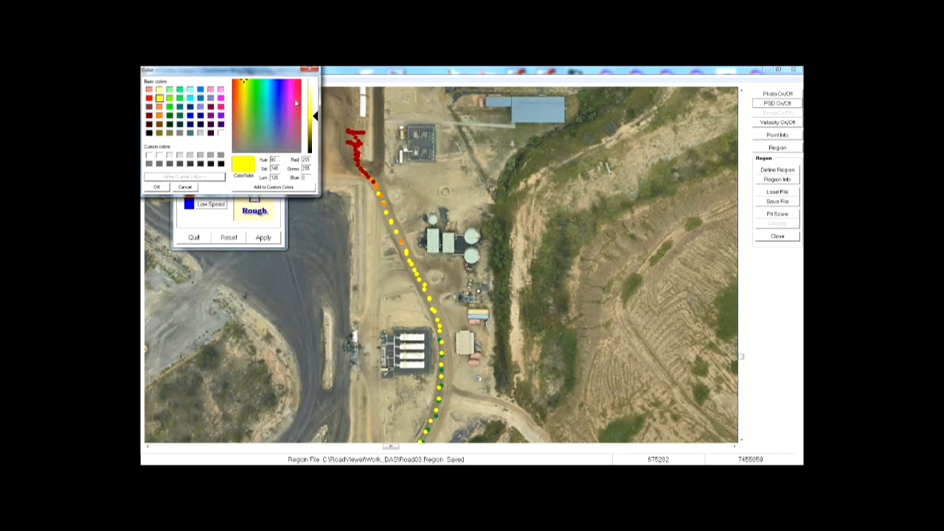
click(267, 102)
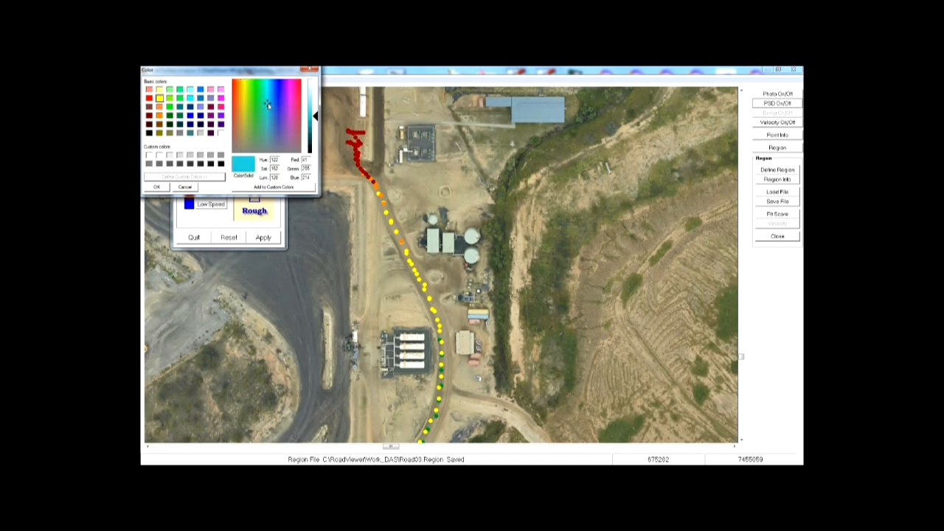
click(157, 186)
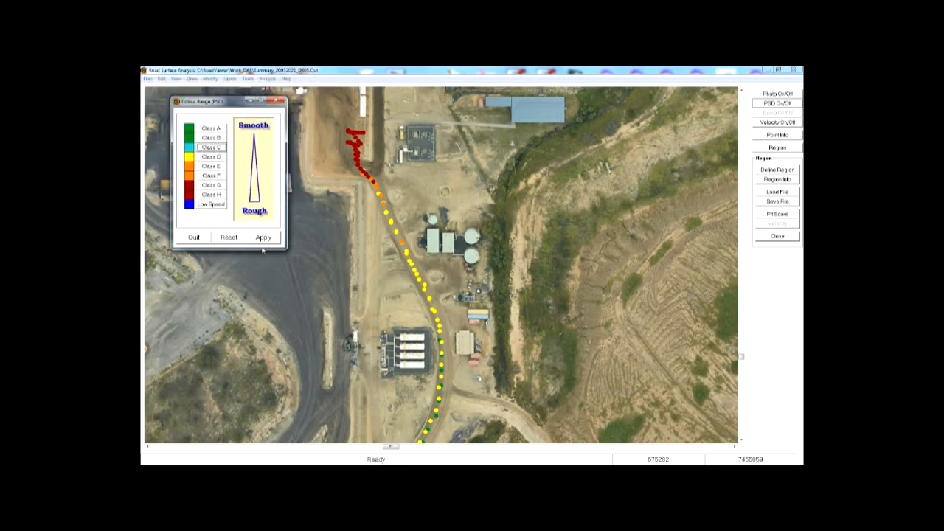
click(265, 238)
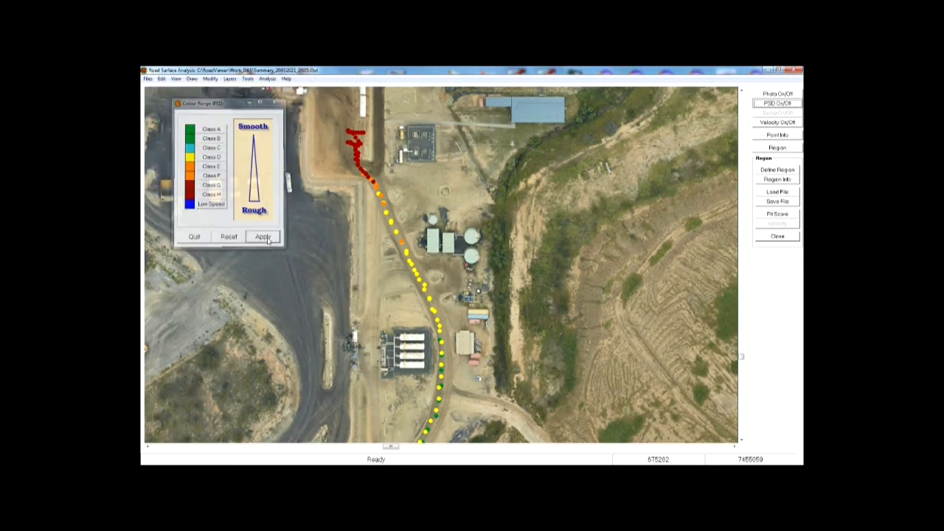
right_click(322, 252)
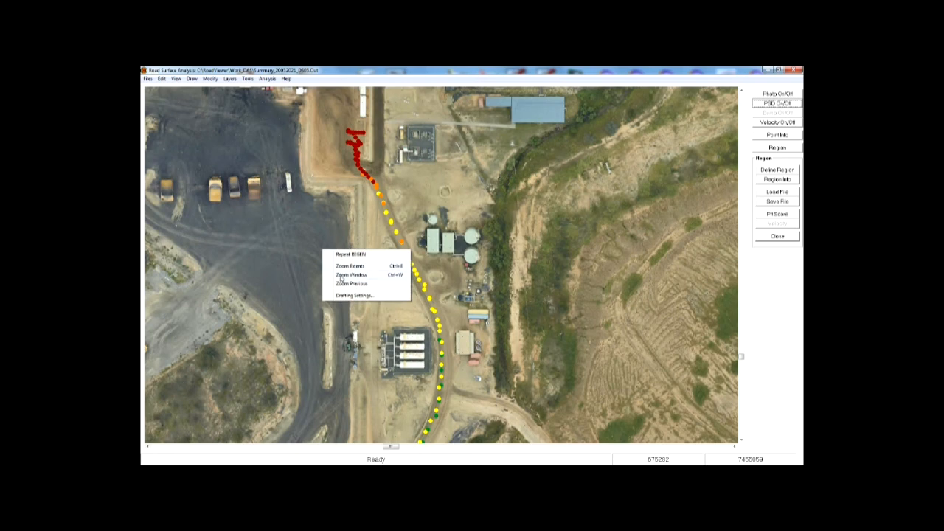
Step: Zoom to the whole site and enlarge the displayed road condition points
click(268, 79)
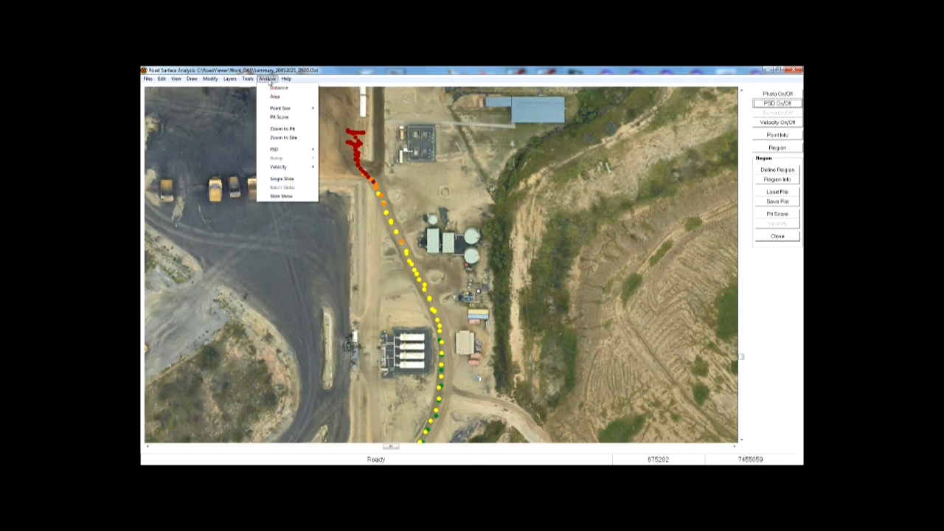
click(284, 138)
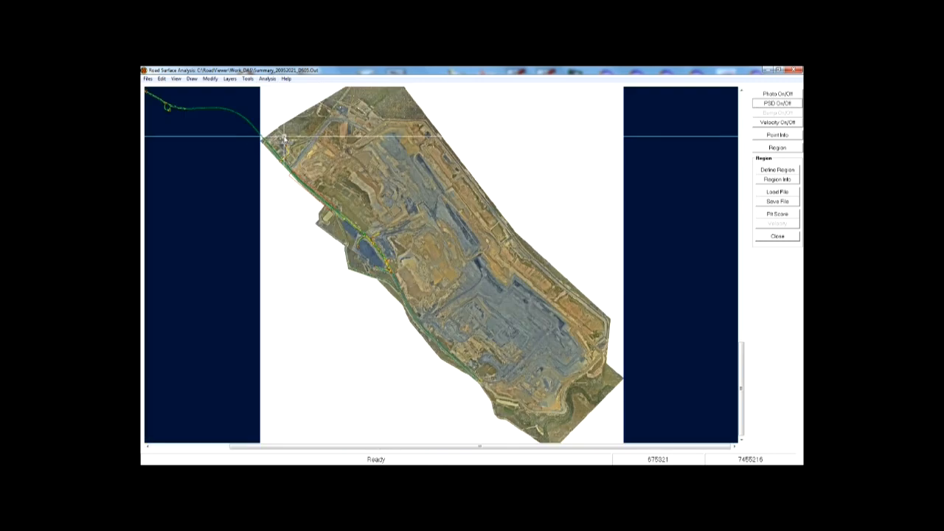
click(247, 78)
mouse_move(267, 79)
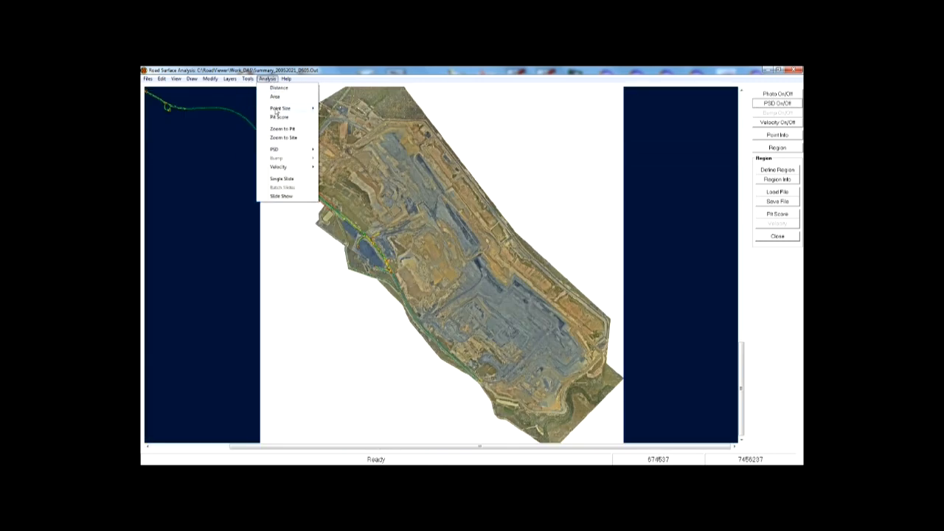
mouse_move(277, 111)
click(339, 137)
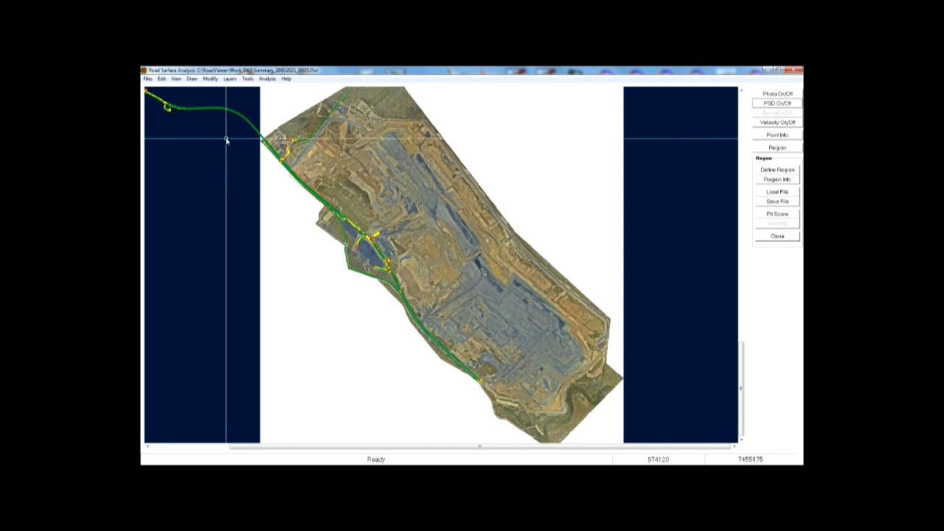
Step: Examine the available editing, viewing, drawing and modifying commands, the layer properties, and the drafting and analysis tools
click(162, 79)
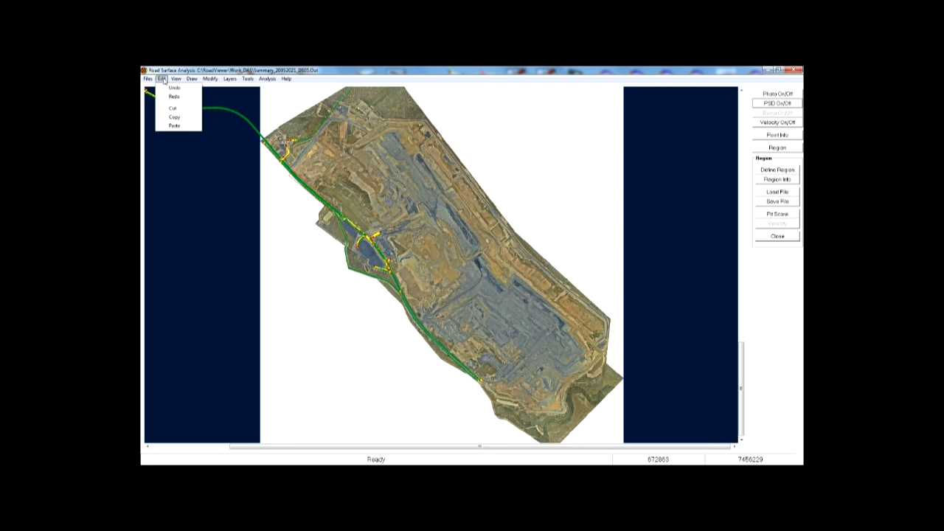
mouse_move(177, 80)
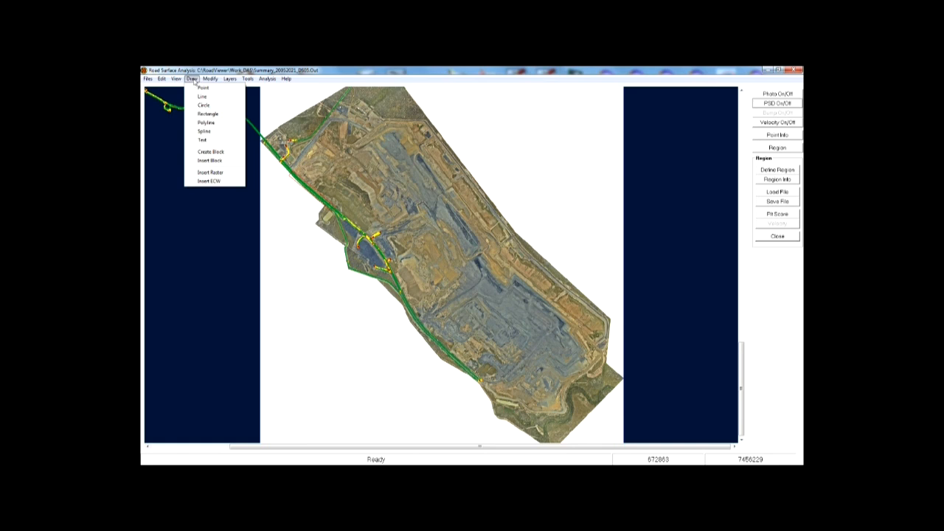
mouse_move(210, 82)
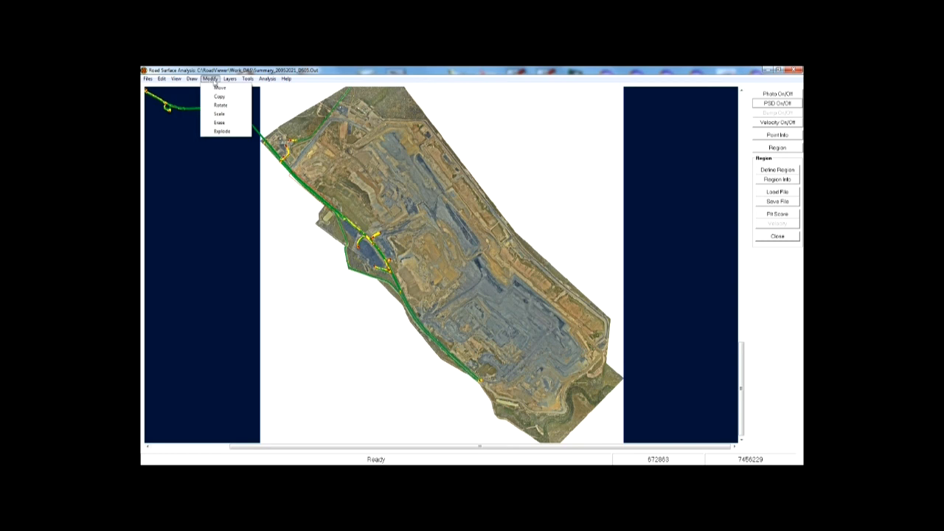
click(209, 81)
click(229, 80)
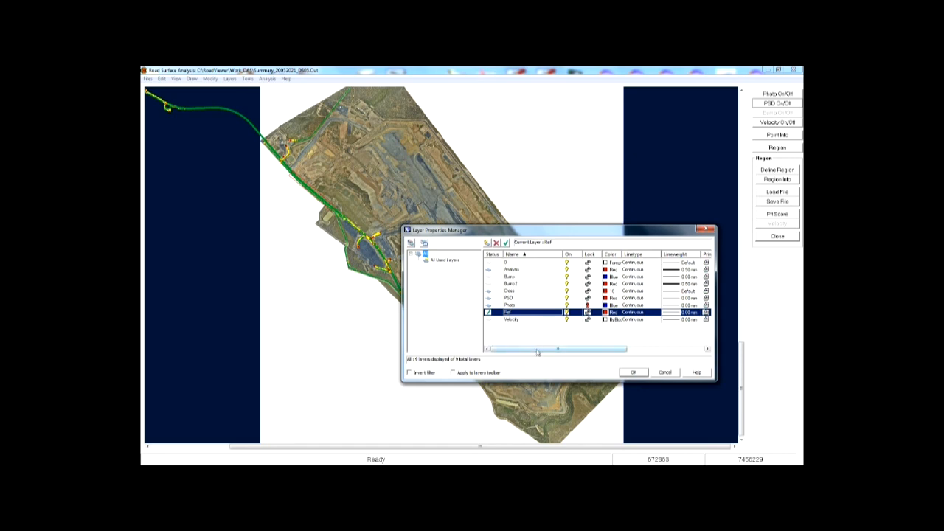
click(663, 373)
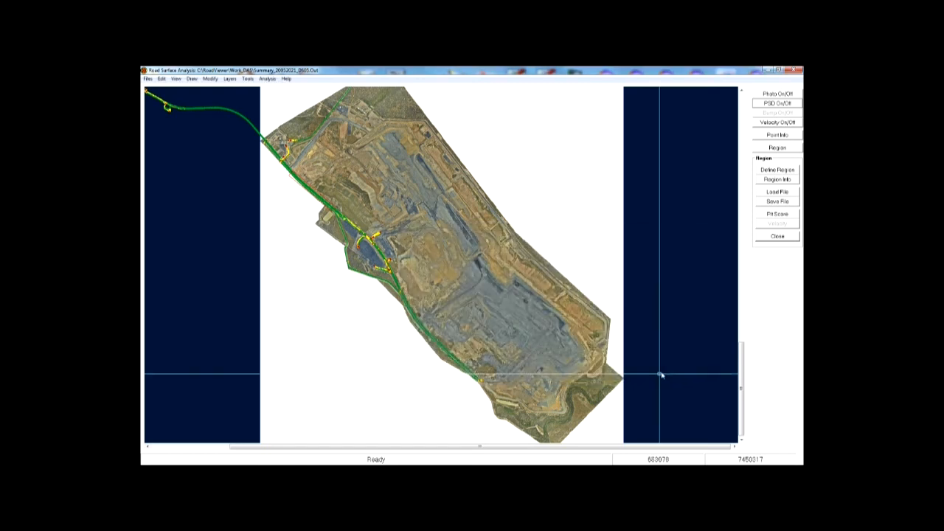
click(247, 78)
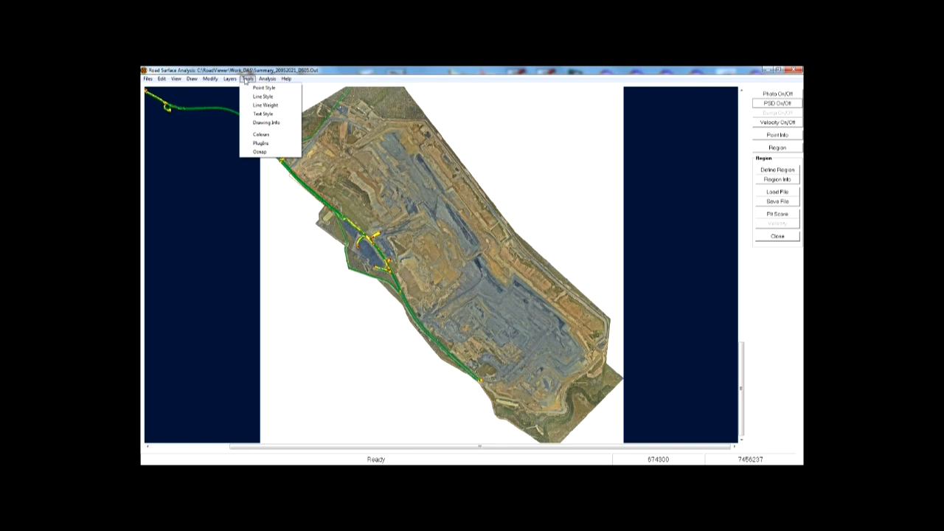
mouse_move(267, 79)
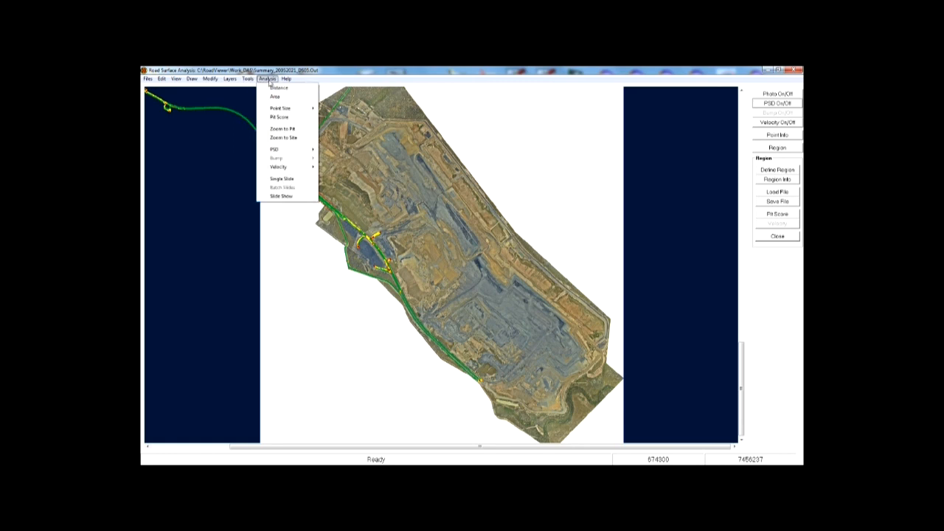